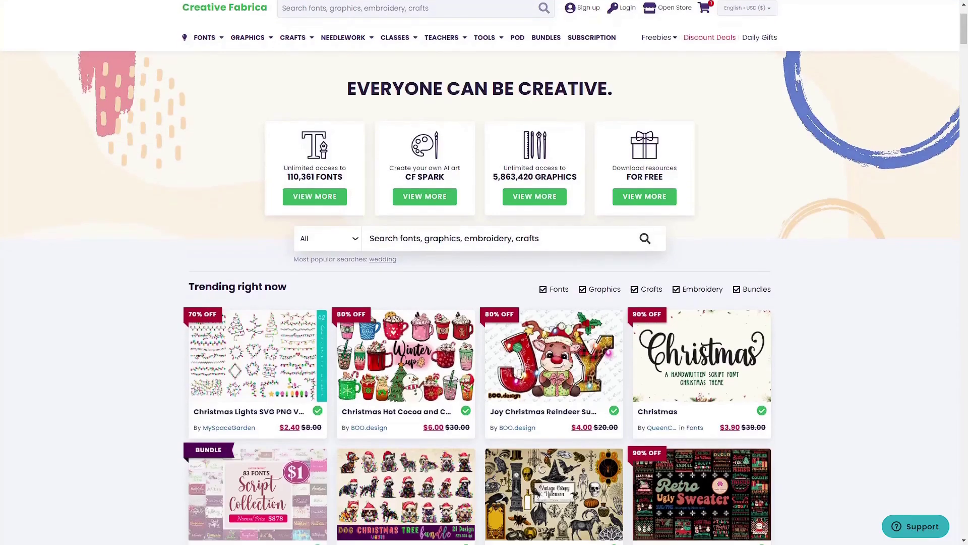
{"action": "scroll", "coordinate": [484, 272], "scroll_direction": "down", "scroll_amount": 3}
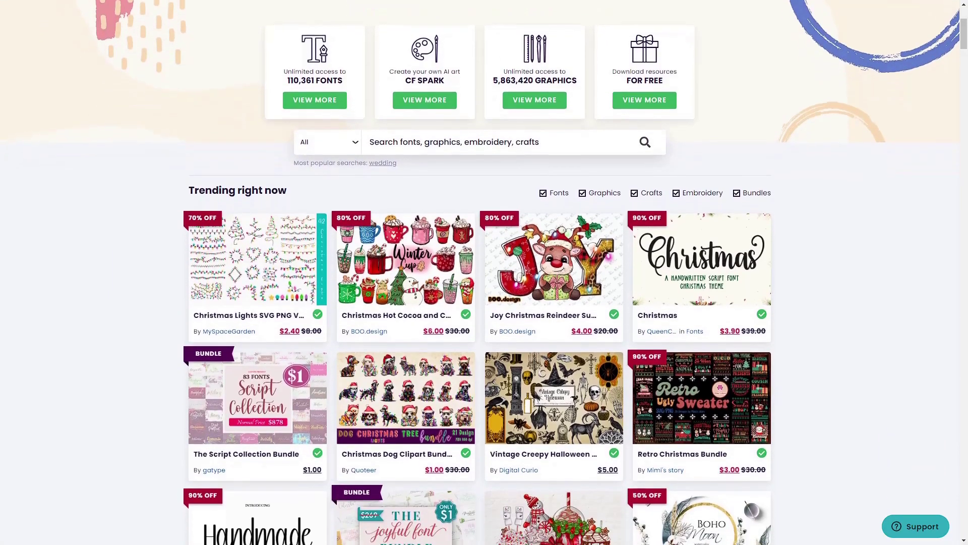
{"action": "scroll", "coordinate": [484, 273], "scroll_direction": "down", "scroll_amount": 3}
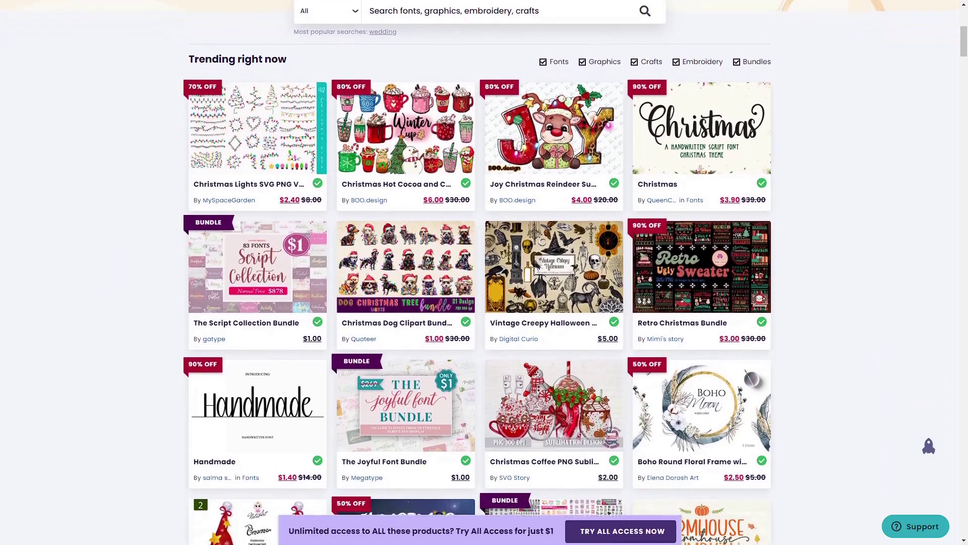
{"action": "scroll", "coordinate": [484, 272], "scroll_direction": "down", "scroll_amount": 3}
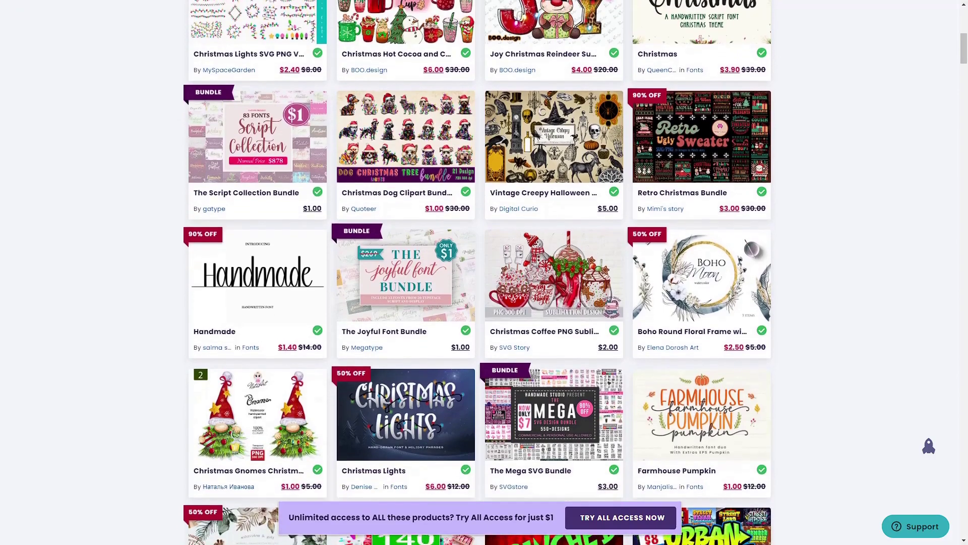
{"action": "scroll", "coordinate": [484, 272], "scroll_direction": "down", "scroll_amount": 3}
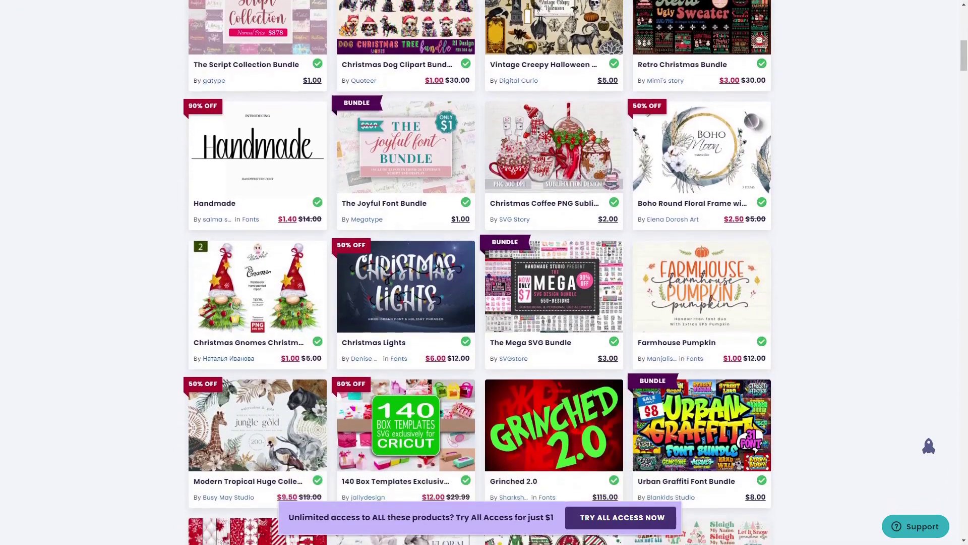
{"action": "scroll", "coordinate": [484, 273], "scroll_direction": "down", "scroll_amount": 2}
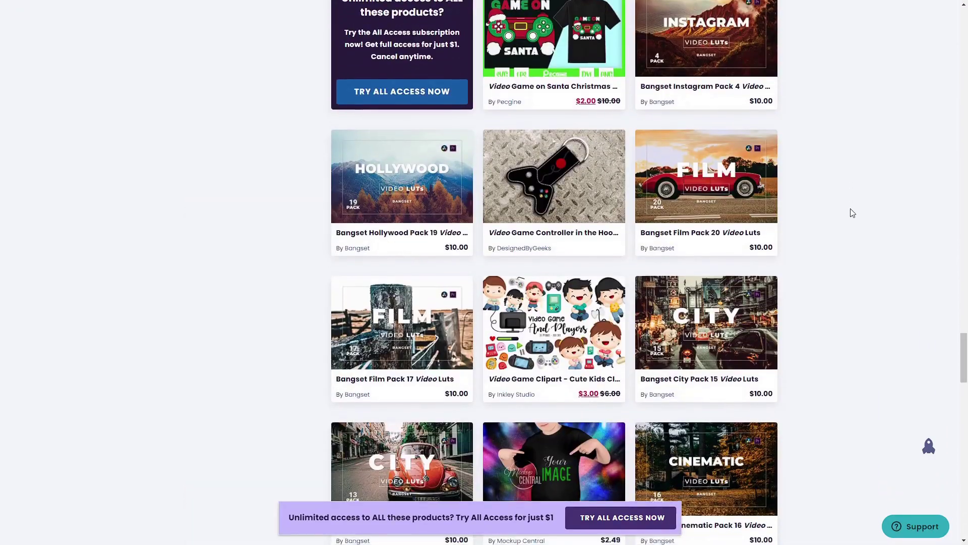
{"action": "scroll", "coordinate": [852, 213], "scroll_direction": "down", "scroll_amount": 3}
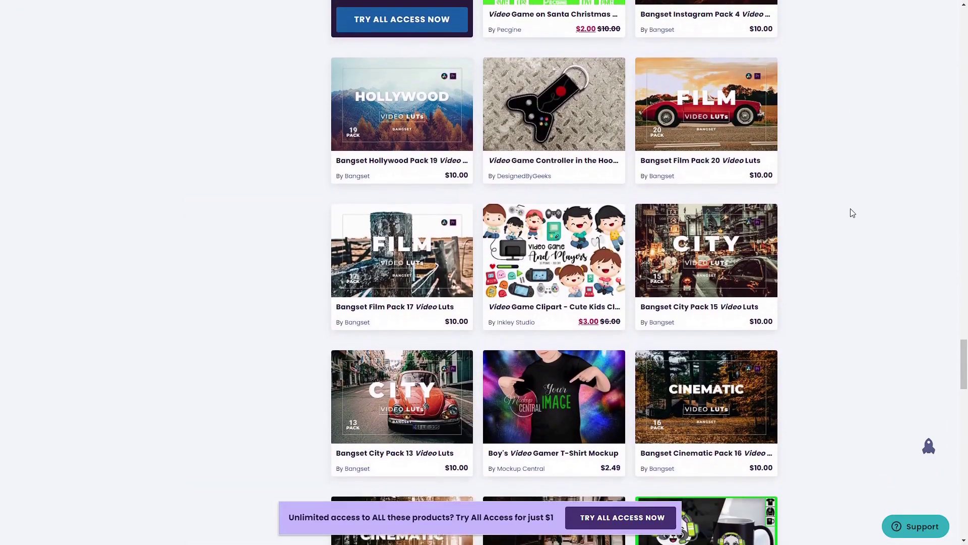
{"action": "scroll", "coordinate": [852, 213], "scroll_direction": "down", "scroll_amount": 3}
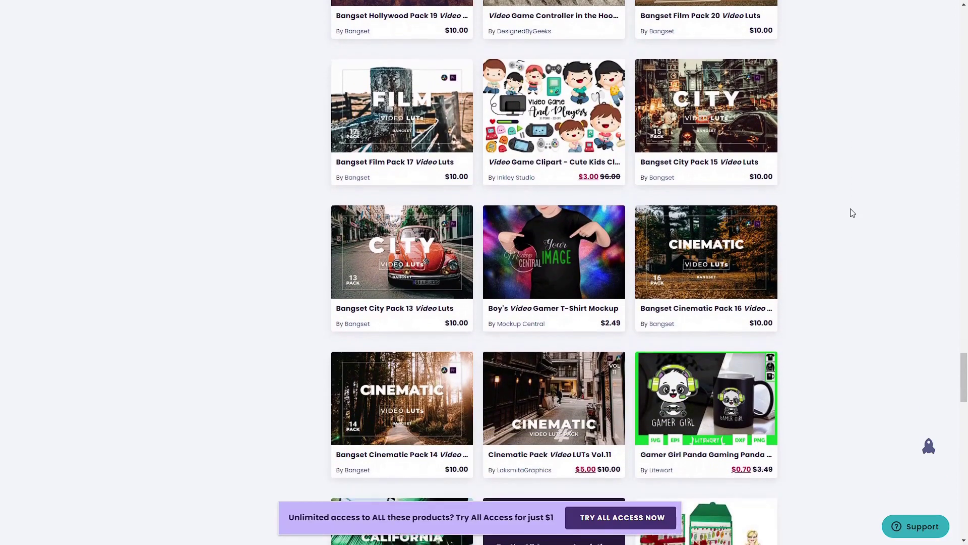
{"action": "scroll", "coordinate": [852, 213], "scroll_direction": "down", "scroll_amount": 3}
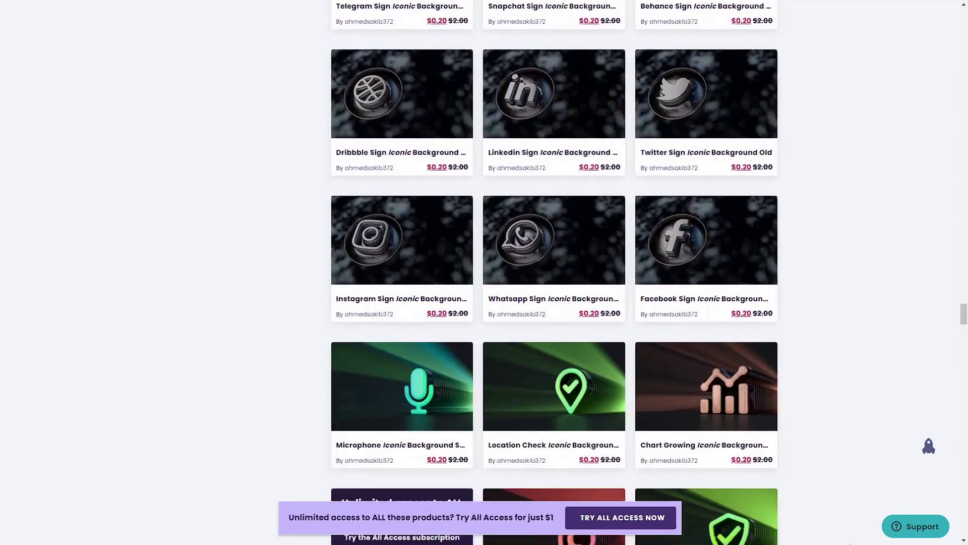
{"action": "scroll", "coordinate": [852, 213], "scroll_direction": "down", "scroll_amount": 3}
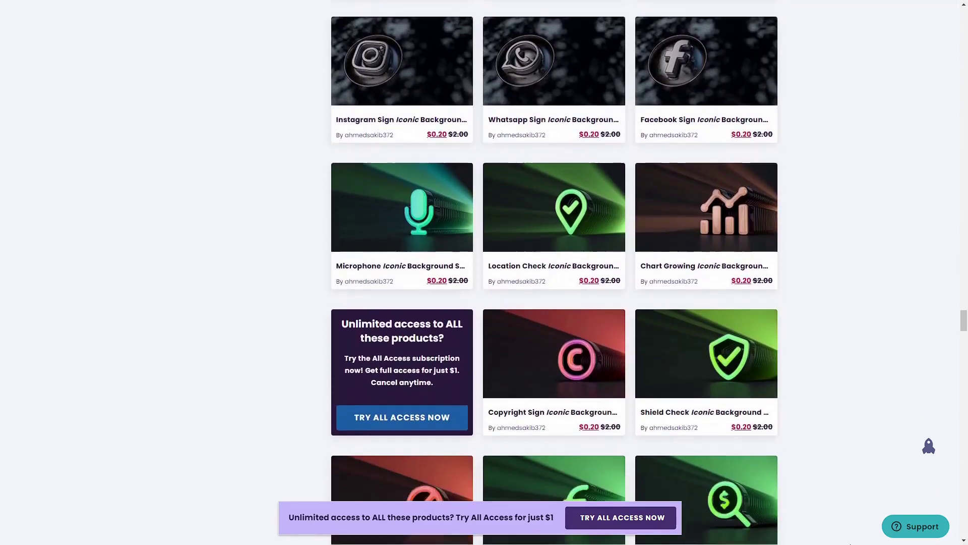
{"action": "scroll", "coordinate": [554, 272], "scroll_direction": "down", "scroll_amount": 15}
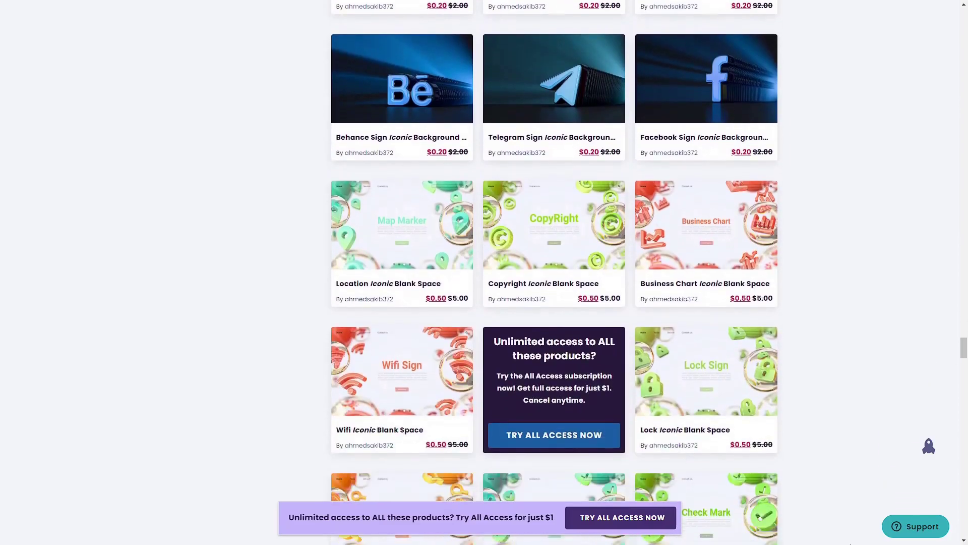
{"action": "scroll", "coordinate": [554, 272], "scroll_direction": "down", "scroll_amount": 7}
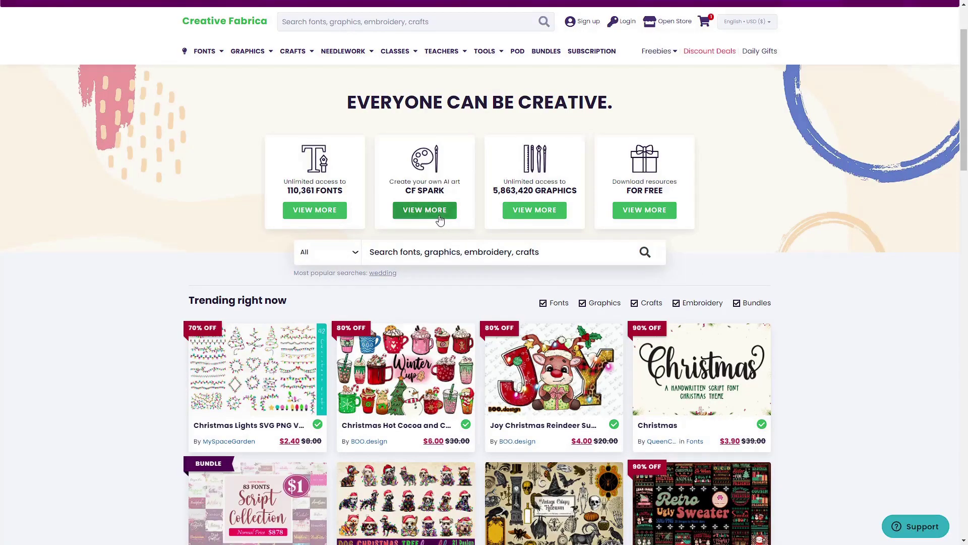
Step: Open the CF Spark AI art generator and scroll through earlier creations
{"action": "left_click", "coordinate": [424, 210]}
{"action": "scroll", "coordinate": [440, 220], "scroll_direction": "down", "scroll_amount": 2}
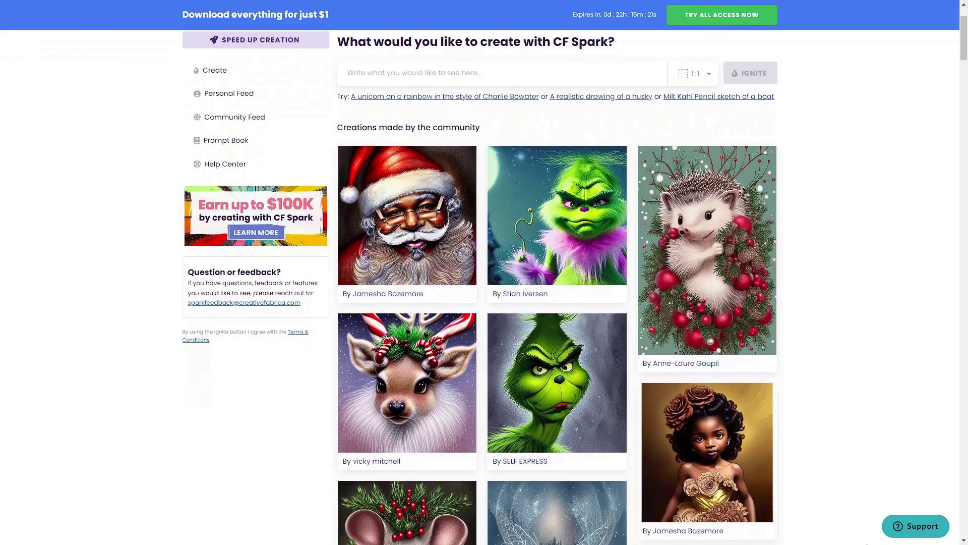
{"action": "scroll", "coordinate": [557, 288], "scroll_direction": "down", "scroll_amount": 5}
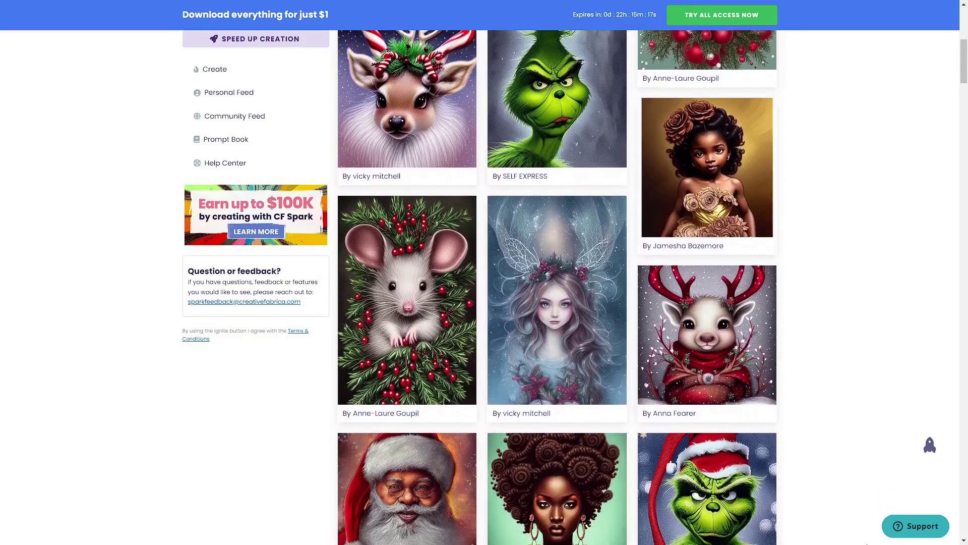
{"action": "scroll", "coordinate": [558, 287], "scroll_direction": "down", "scroll_amount": 5}
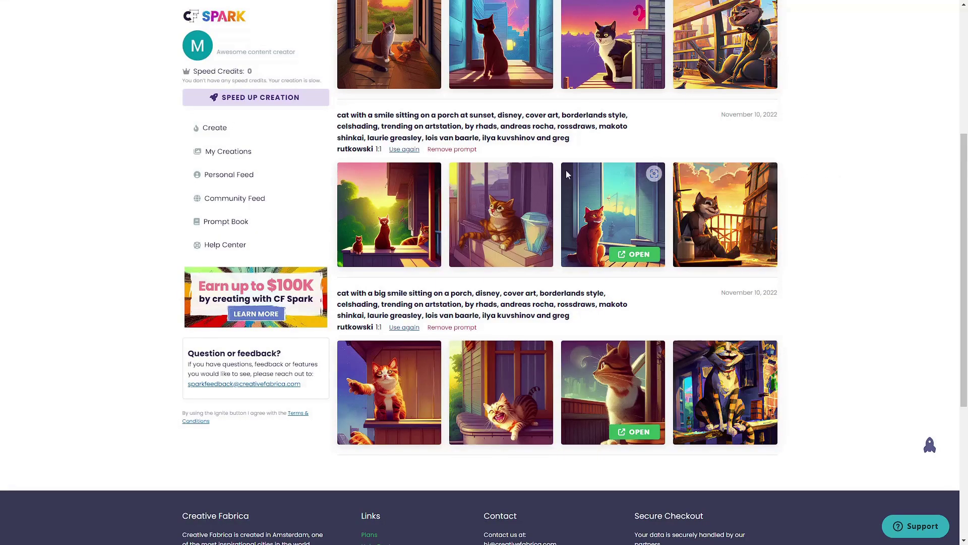
Step: Preview two earlier cat images, then view the smiling cat's product page and return
{"action": "left_click", "coordinate": [536, 176]}
{"action": "left_click", "coordinate": [583, 150]}
{"action": "left_click", "coordinate": [543, 353]}
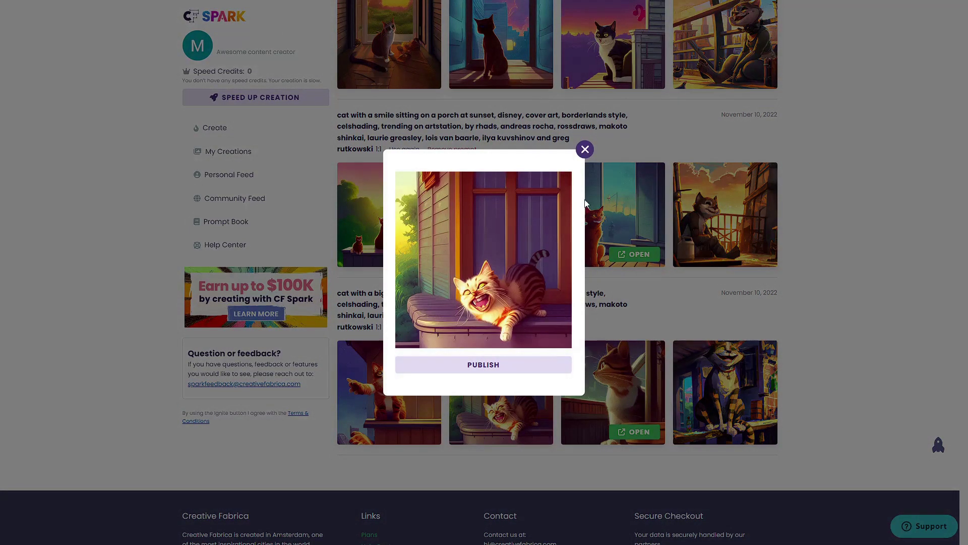
{"action": "left_click", "coordinate": [585, 149]}
{"action": "left_click", "coordinate": [637, 432]}
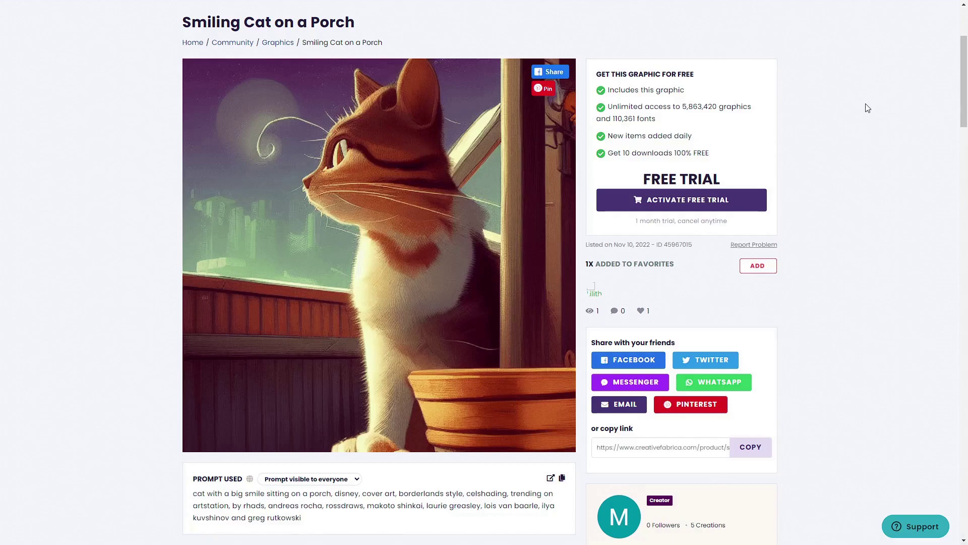
{"action": "key", "text": "alt+Left"}
Step: Generate images from 'cat with a smile sitting on a porch at sunset, disney cover art, borderlands style…' and enlarge the fourth
{"action": "type", "text": "cat with a "}
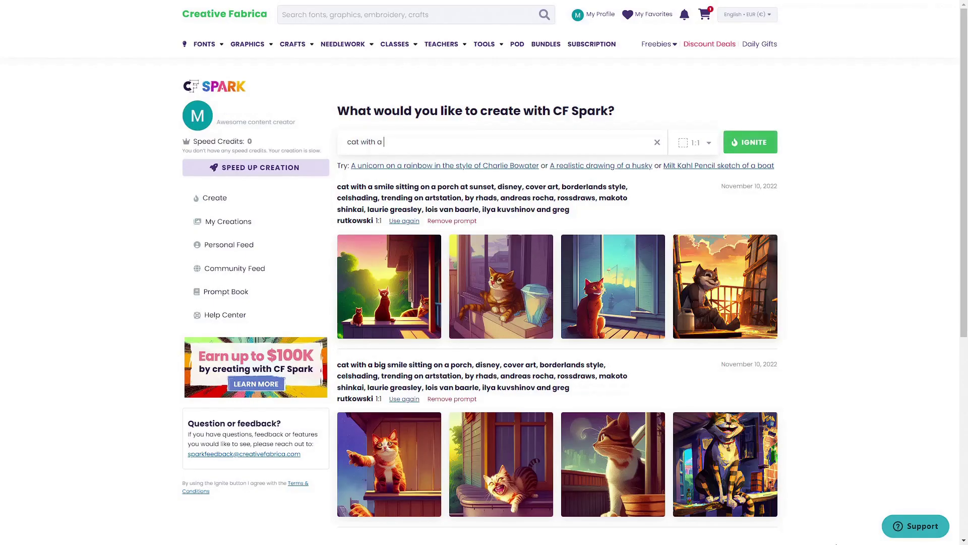
{"action": "type", "text": "smile sitting on a porch at sunset, disney cover art, borderlands style, celshading, trending on artstation, by rhads, andreas rocha, rossdraws, makoto shinkai, laurie greasley, lois van baarle, ilya kuvshinov and greg rutkowski"}
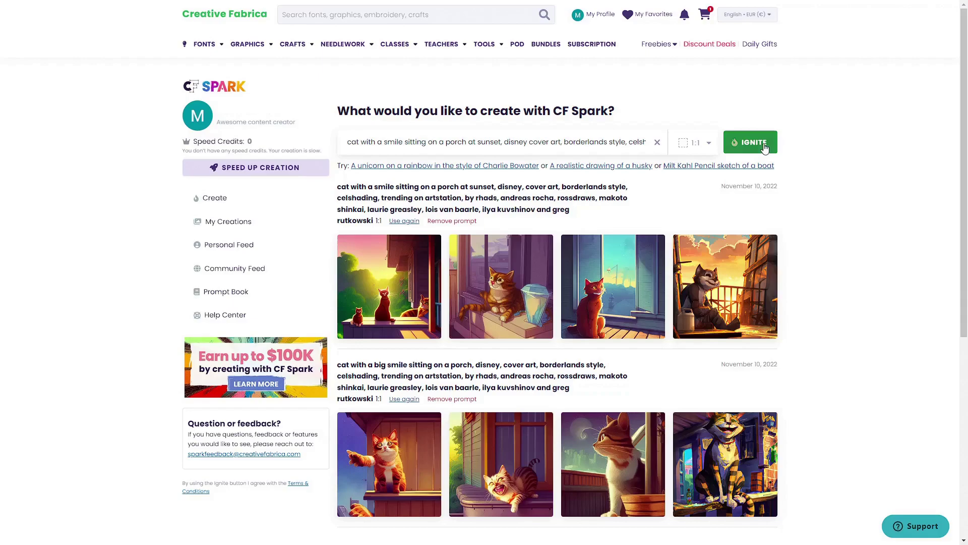
{"action": "left_click", "coordinate": [750, 143]}
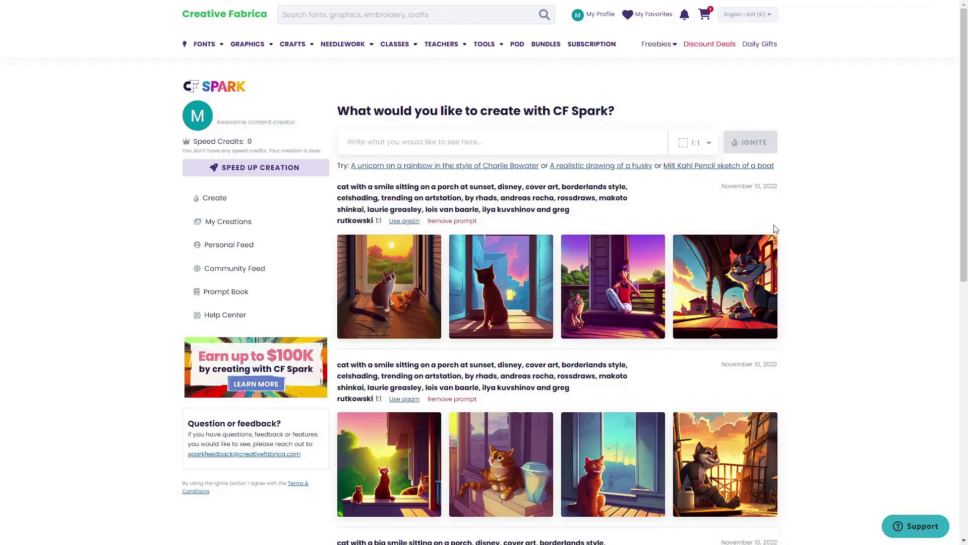
{"action": "left_click", "coordinate": [769, 245]}
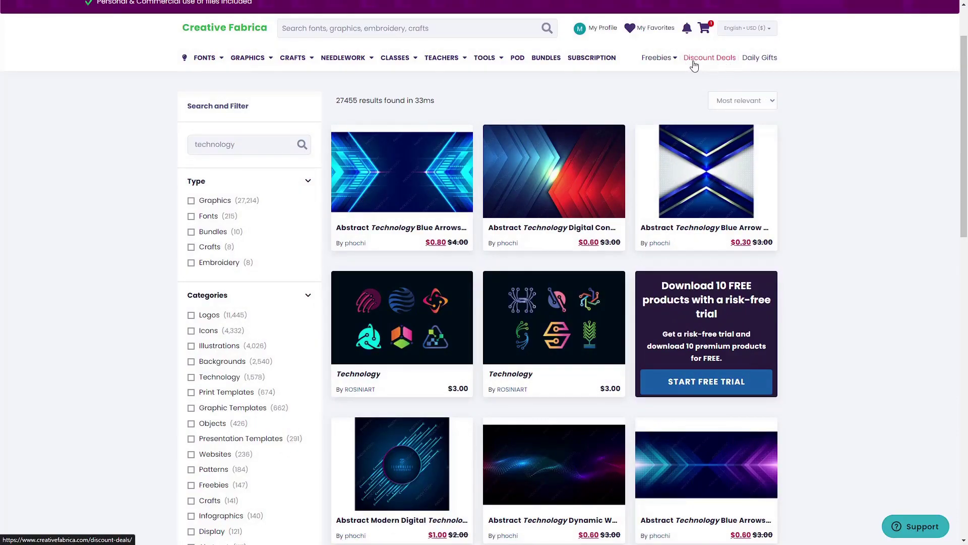
Step: Open the Discount Deals page and browse down through the iconic background listings
{"action": "left_click", "coordinate": [694, 62]}
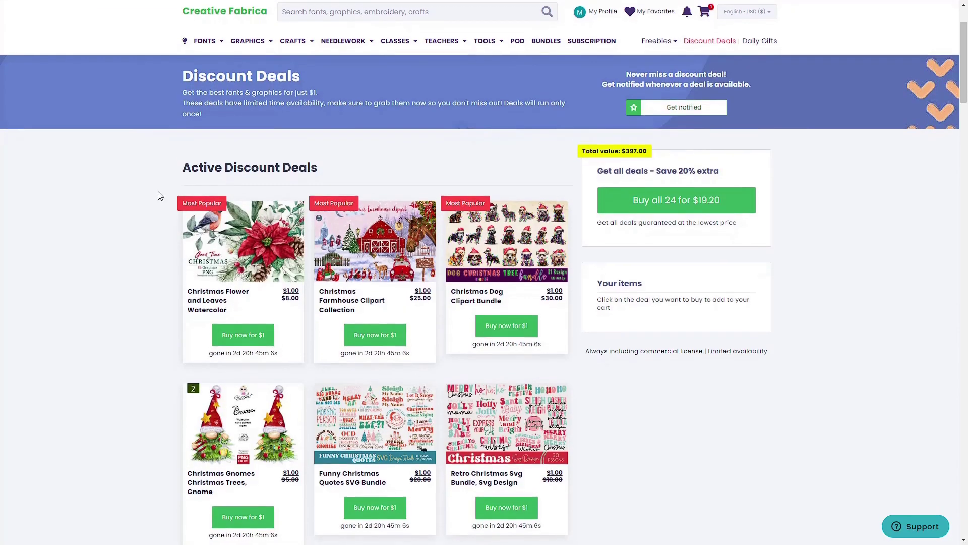
{"action": "scroll", "coordinate": [158, 196], "scroll_direction": "down", "scroll_amount": 3}
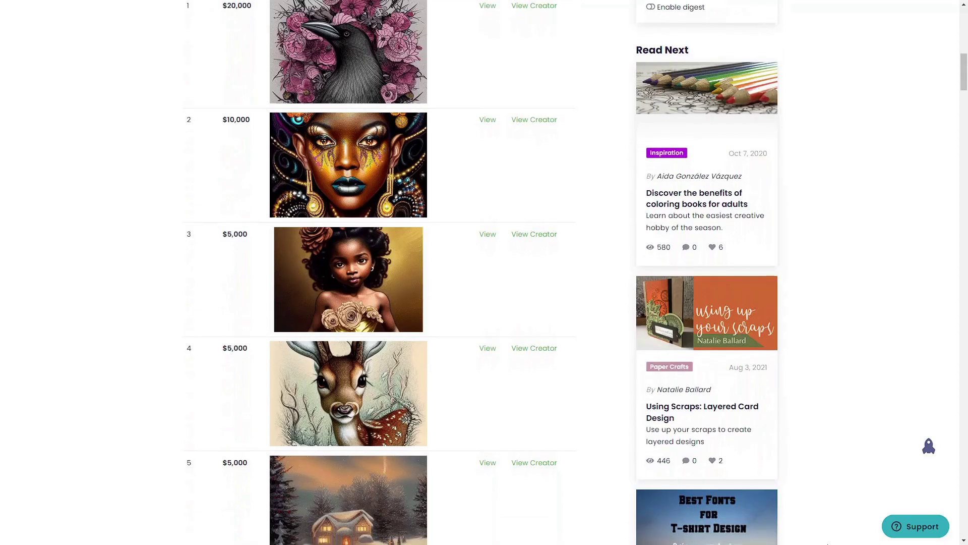
{"action": "scroll", "coordinate": [485, 272], "scroll_direction": "down", "scroll_amount": 3}
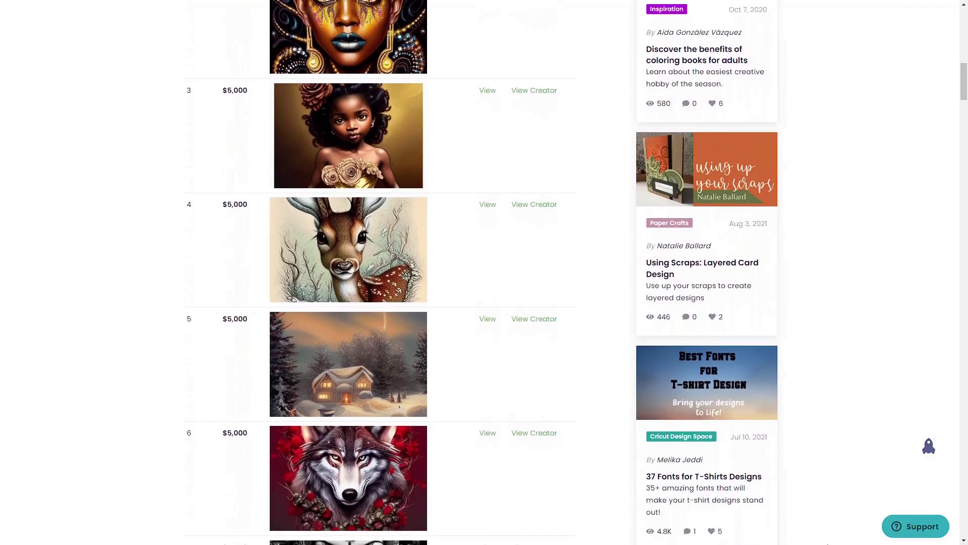
{"action": "scroll", "coordinate": [484, 273], "scroll_direction": "down", "scroll_amount": 3}
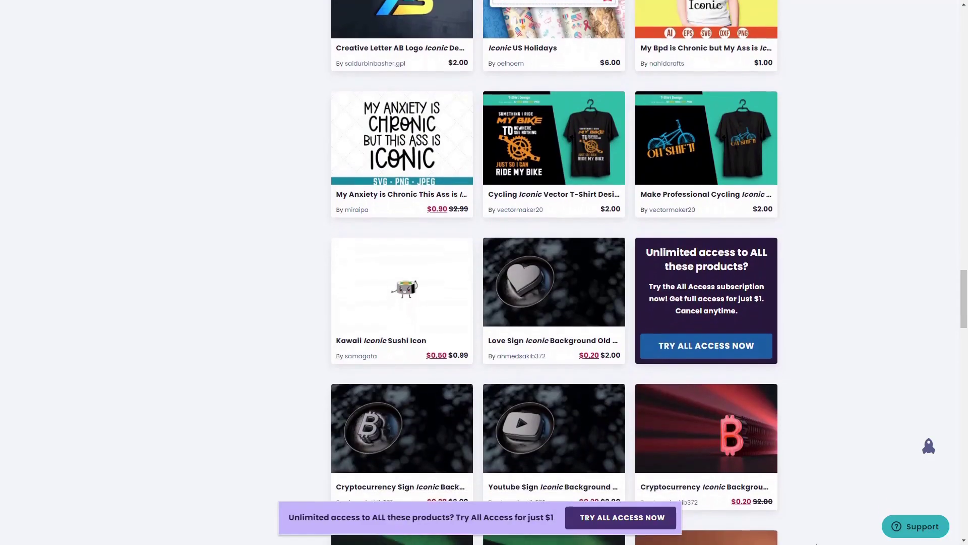
{"action": "scroll", "coordinate": [484, 272], "scroll_direction": "down", "scroll_amount": 1}
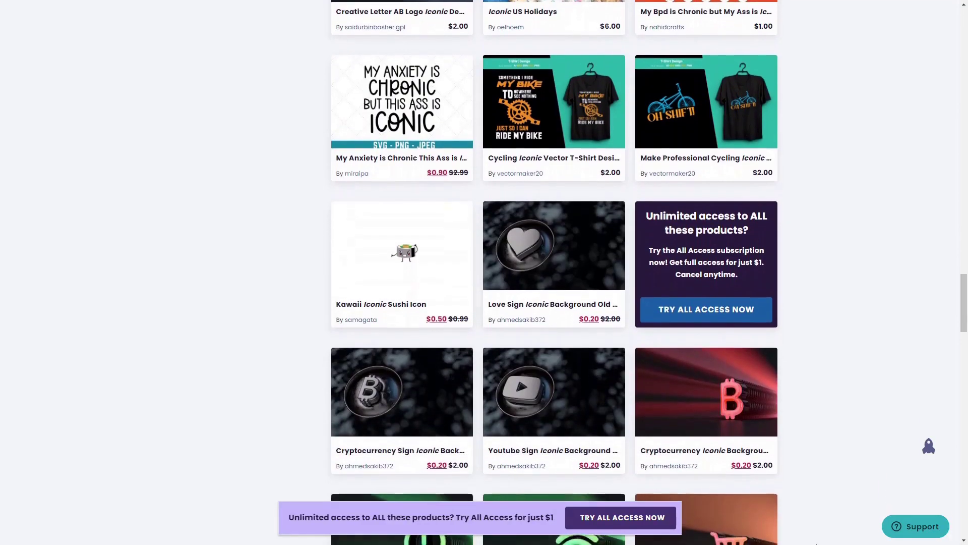
{"action": "scroll", "coordinate": [484, 272], "scroll_direction": "down", "scroll_amount": 3}
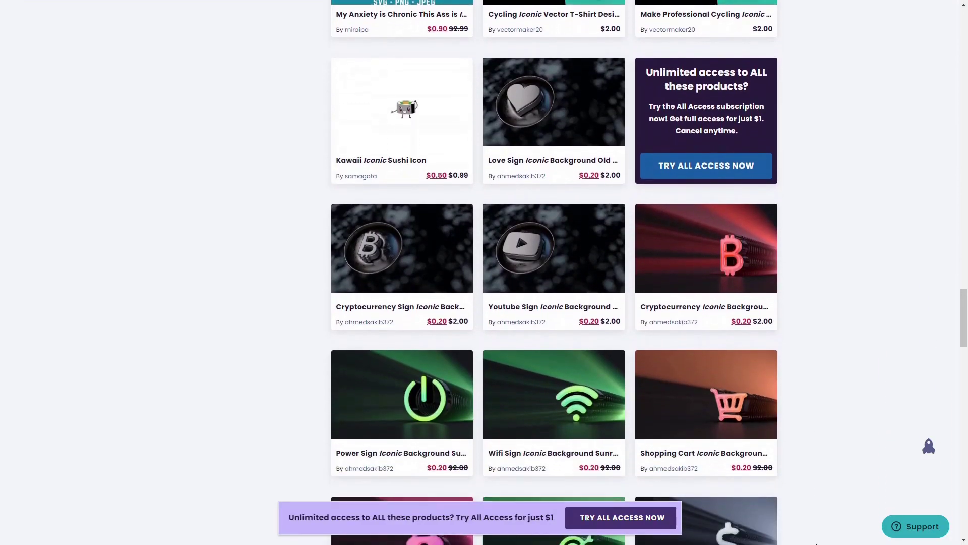
{"action": "scroll", "coordinate": [484, 273], "scroll_direction": "down", "scroll_amount": 3}
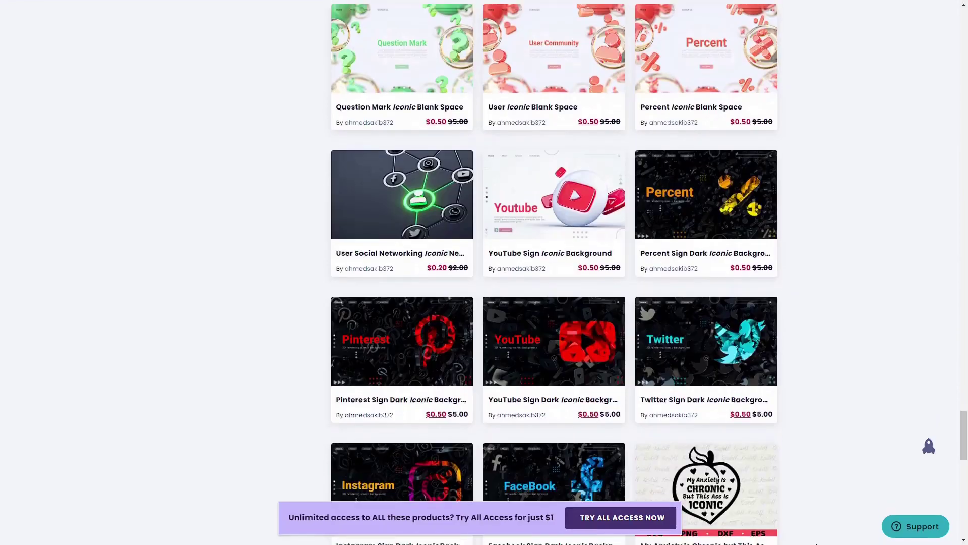
{"action": "scroll", "coordinate": [484, 272], "scroll_direction": "down", "scroll_amount": 3}
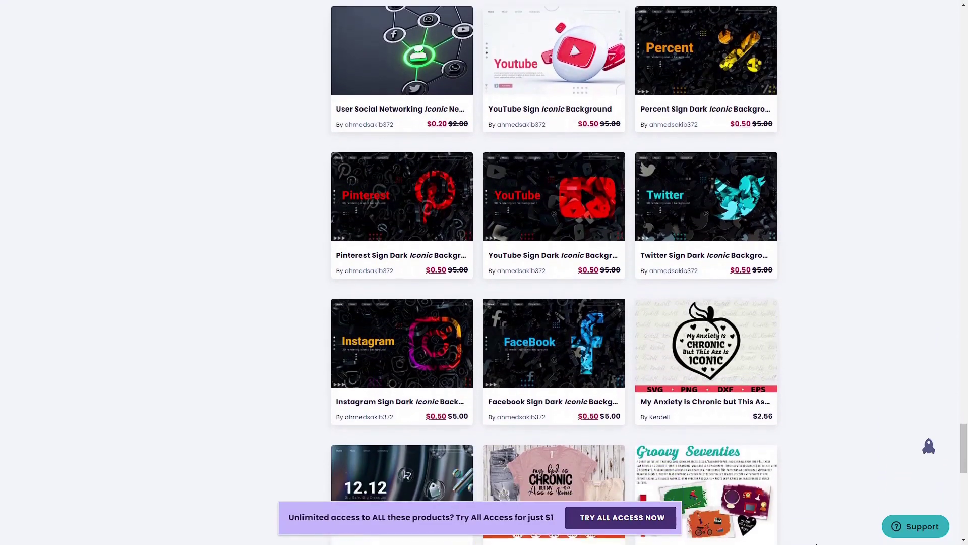
{"action": "scroll", "coordinate": [484, 273], "scroll_direction": "down", "scroll_amount": 3}
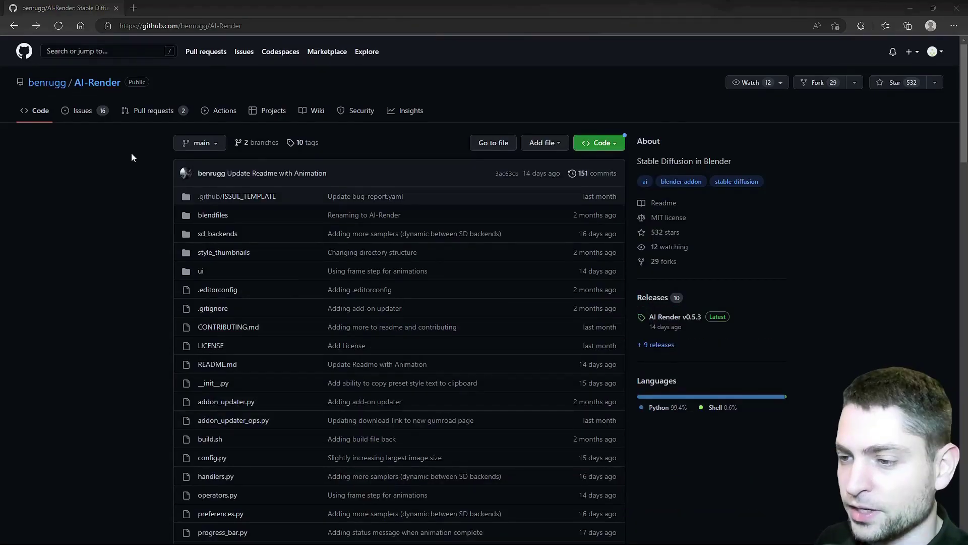
Step: Scroll to the AI-Render README and briefly highlight its opening sentence
{"action": "scroll", "coordinate": [131, 154], "scroll_direction": "down", "scroll_amount": 10}
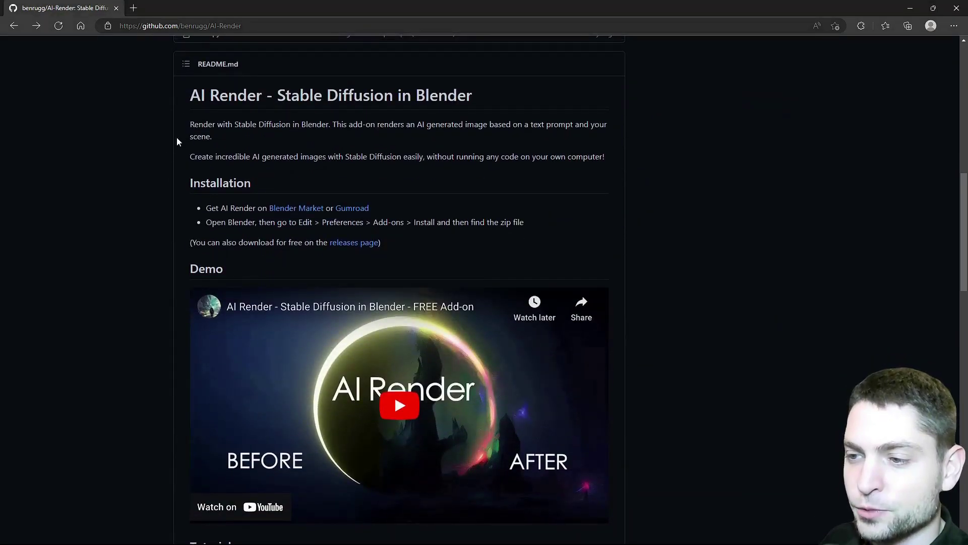
{"action": "left_click_drag", "start_coordinate": [184, 124], "coordinate": [329, 124]}
{"action": "left_click", "coordinate": [309, 143]}
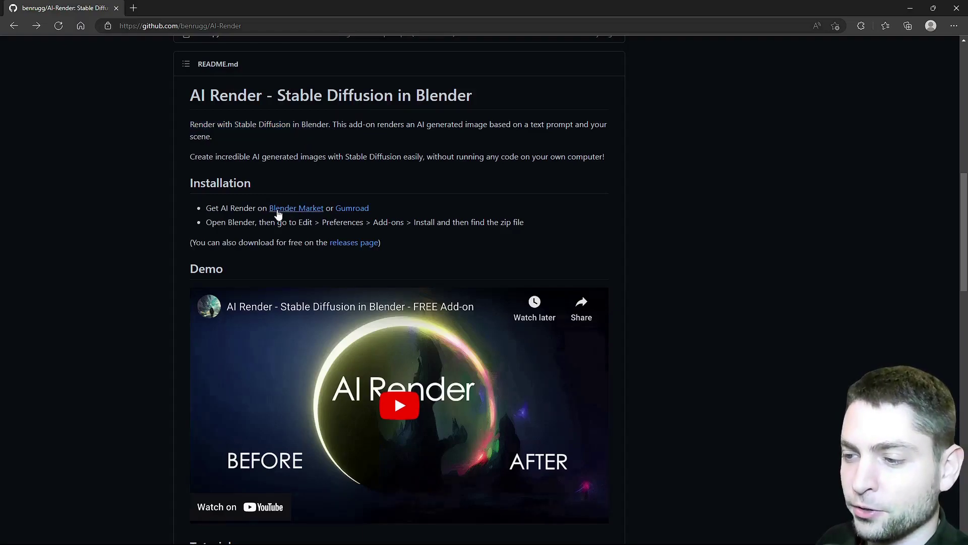
Step: On AI Render's Blender Market page, highlight the free DreamStudio account sentence and Local Installation heading
{"action": "left_click", "coordinate": [303, 209]}
{"action": "scroll", "coordinate": [154, 195], "scroll_direction": "down", "scroll_amount": 15}
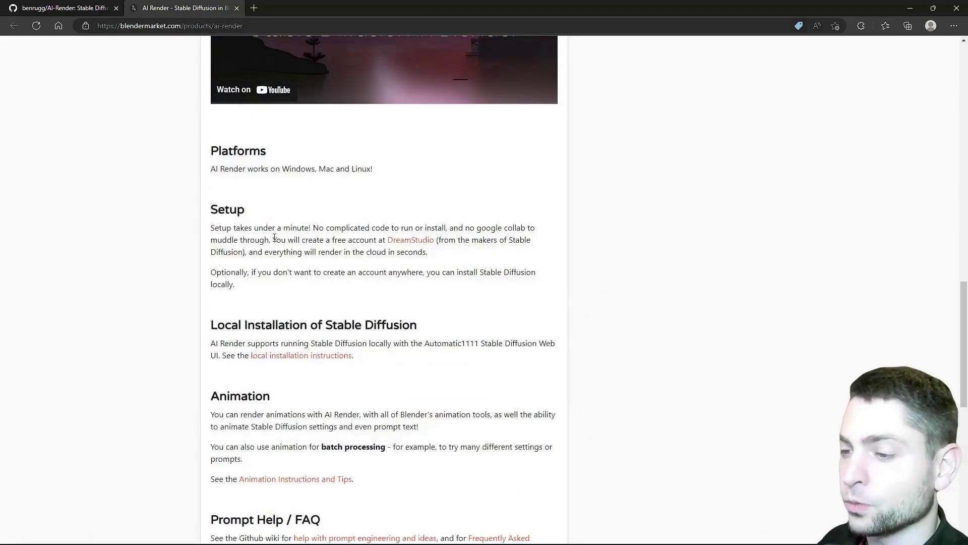
{"action": "left_click_drag", "start_coordinate": [273, 240], "coordinate": [435, 242]}
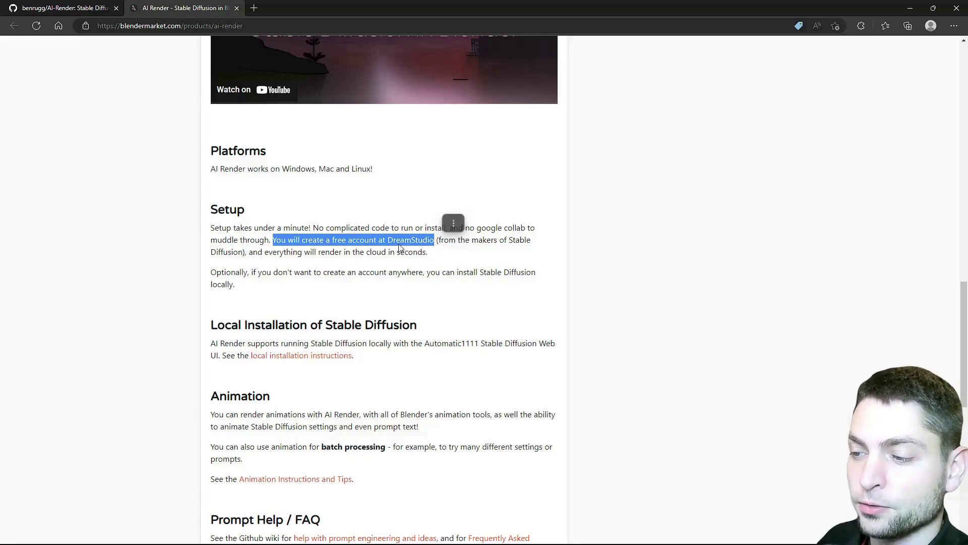
{"action": "left_click", "coordinate": [442, 257]}
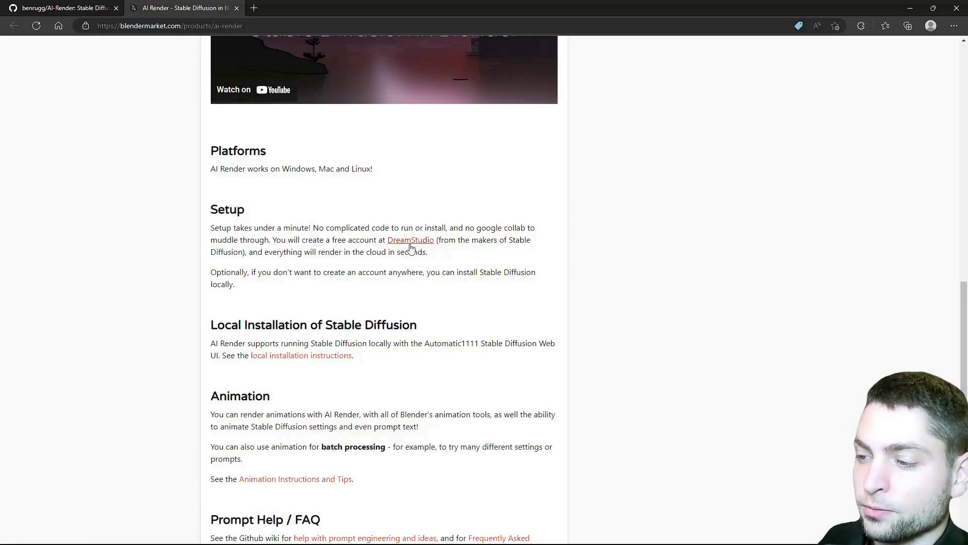
{"action": "left_click_drag", "start_coordinate": [208, 326], "coordinate": [430, 323]}
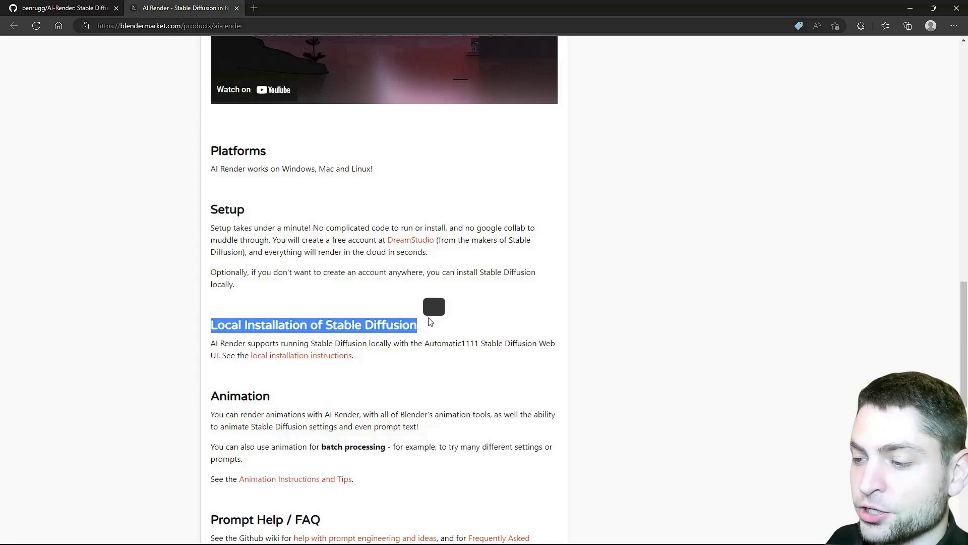
{"action": "left_click", "coordinate": [534, 285]}
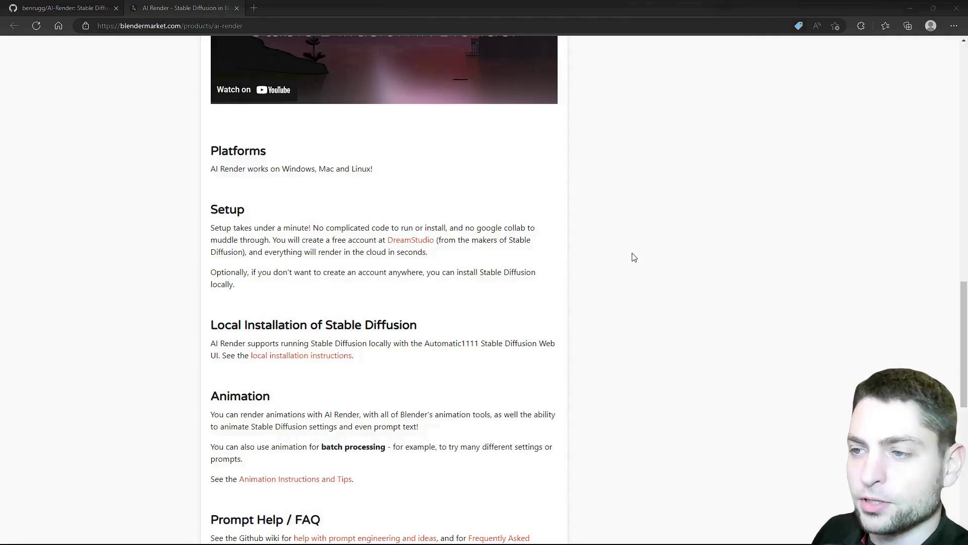
Step: Close the Blender Market tab and download AI-Render-v0-5-3.zip from the GitHub releases page
{"action": "key", "text": "ctrl+w"}
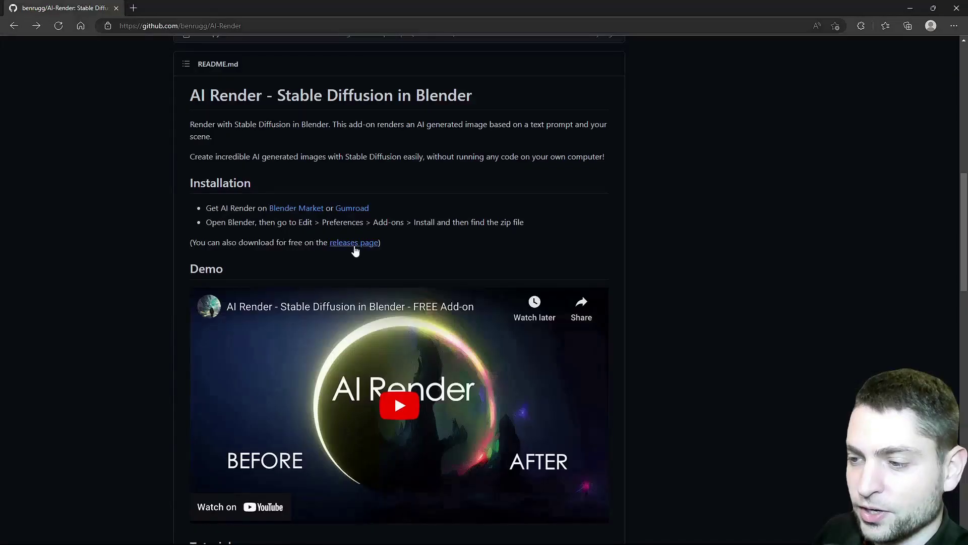
{"action": "left_click", "coordinate": [363, 243]}
{"action": "scroll", "coordinate": [270, 190], "scroll_direction": "down", "scroll_amount": 5}
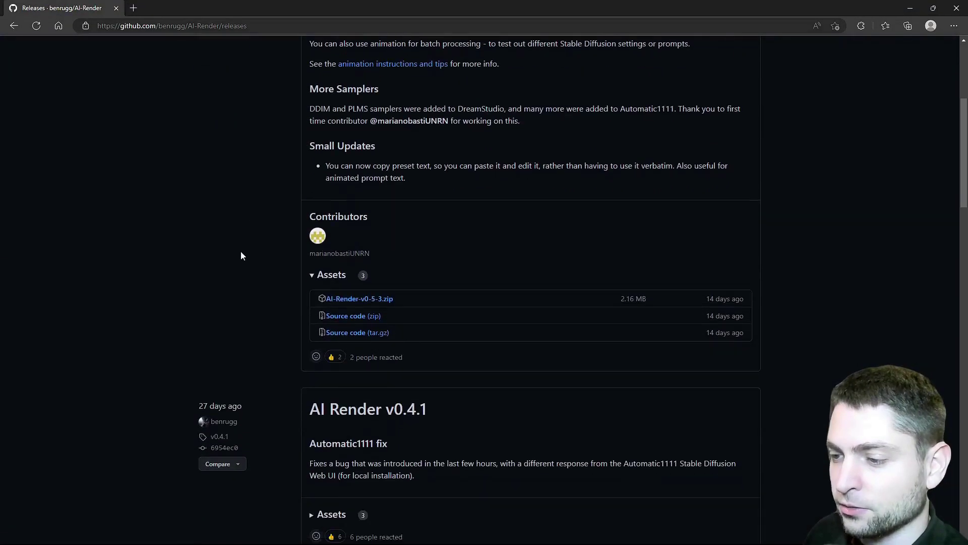
{"action": "left_click", "coordinate": [370, 299]}
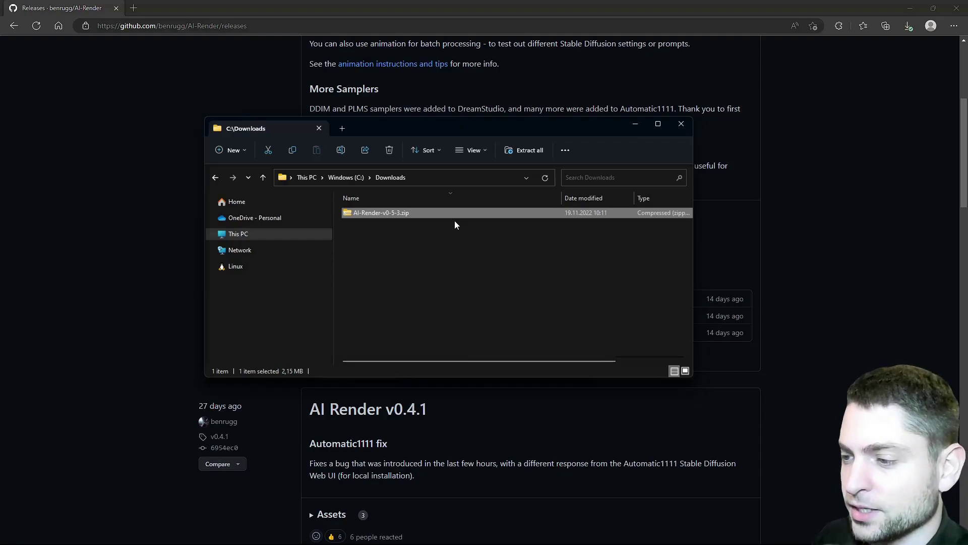
Step: Extract the downloaded AI-Render zip into an AI-Render folder
{"action": "right_click", "coordinate": [401, 216]}
{"action": "left_click", "coordinate": [424, 287]}
{"action": "left_click", "coordinate": [366, 223]}
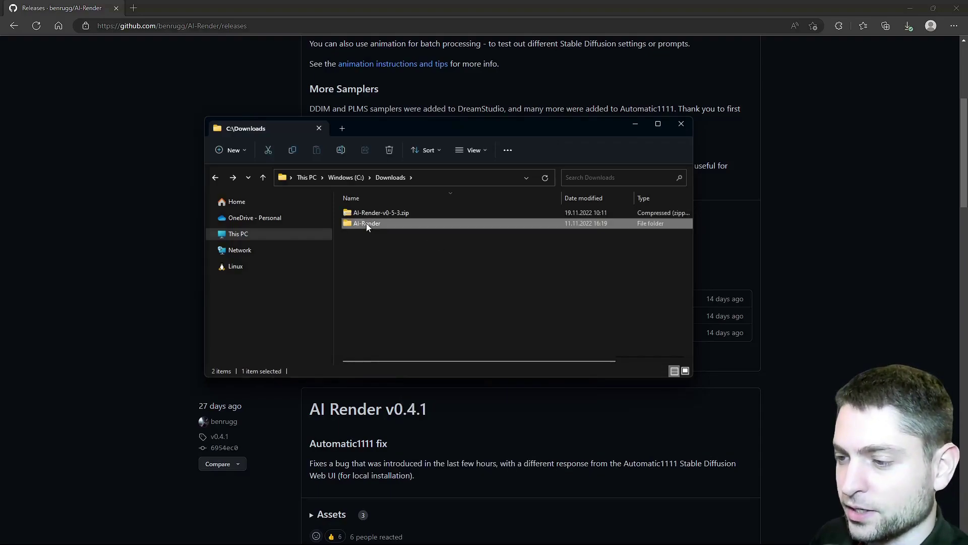
Step: Open AI-Render/sd_backends/automatic1111 and select automatic1111_api.py
{"action": "double_click", "coordinate": [366, 223]}
{"action": "double_click", "coordinate": [384, 232]}
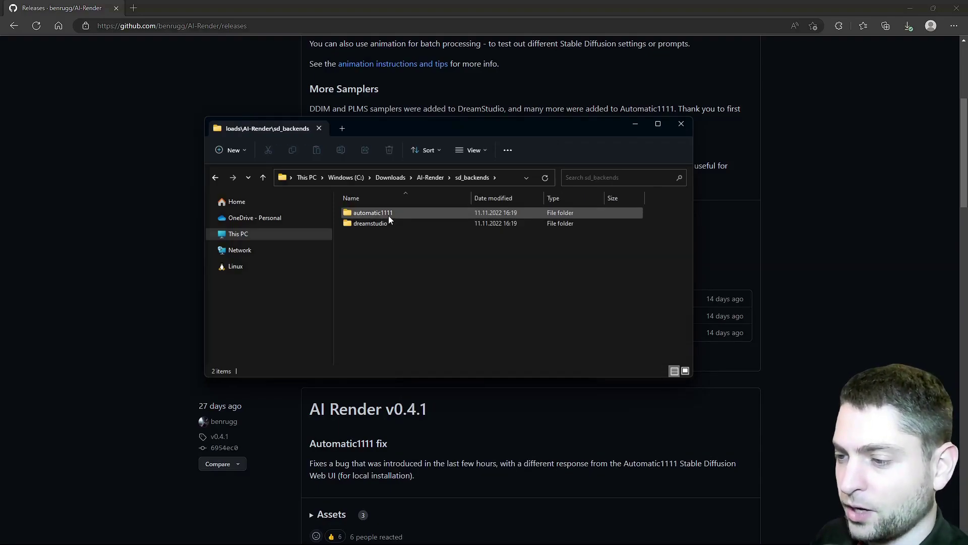
{"action": "double_click", "coordinate": [385, 214]}
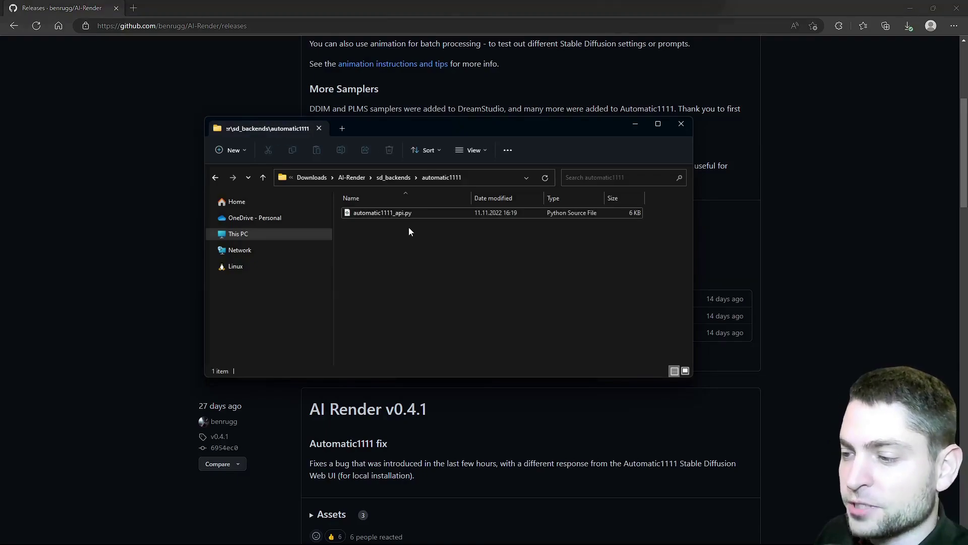
{"action": "left_click", "coordinate": [413, 213]}
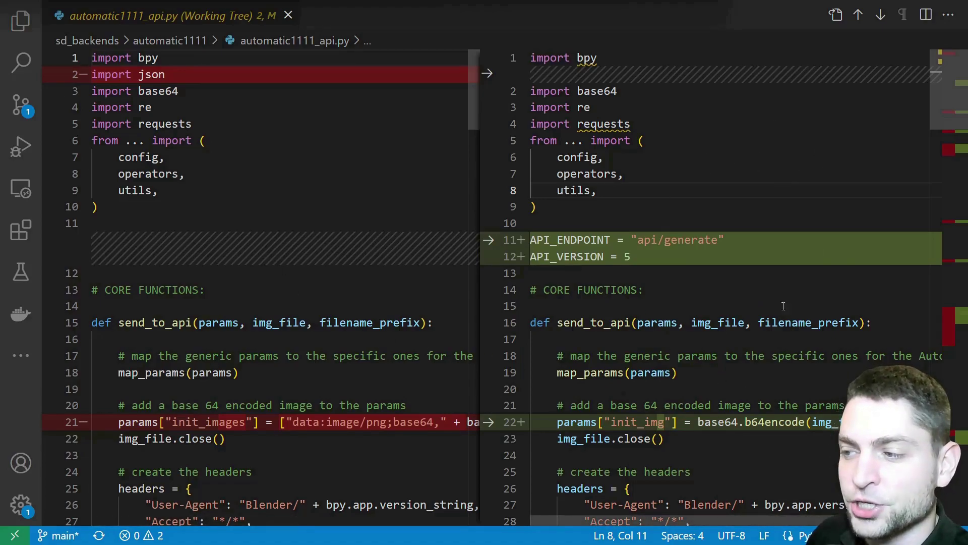
Step: Review the diff and pick out API_ENDPOINT on the server_url line 36
{"action": "scroll", "coordinate": [761, 107], "scroll_direction": "down", "scroll_amount": 5}
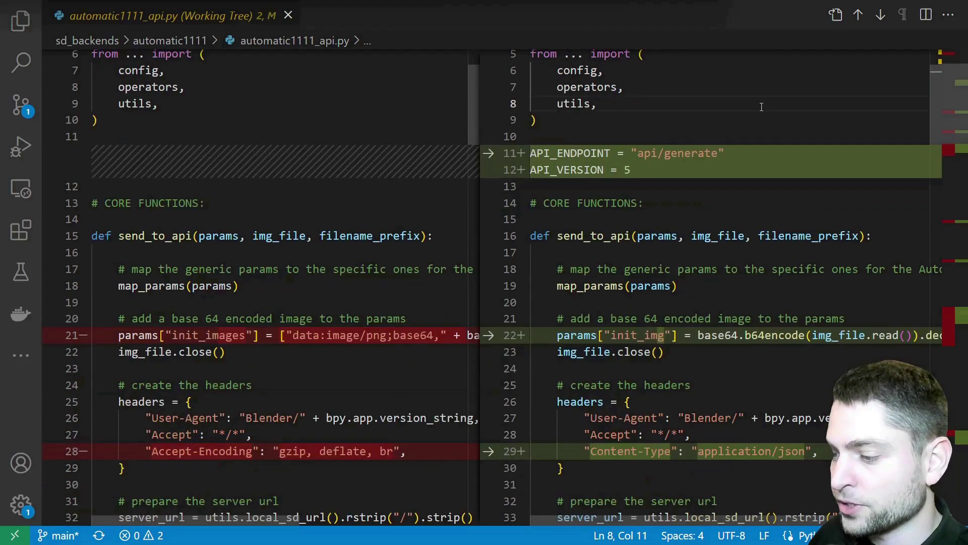
{"action": "scroll", "coordinate": [640, 393], "scroll_direction": "down", "scroll_amount": 1}
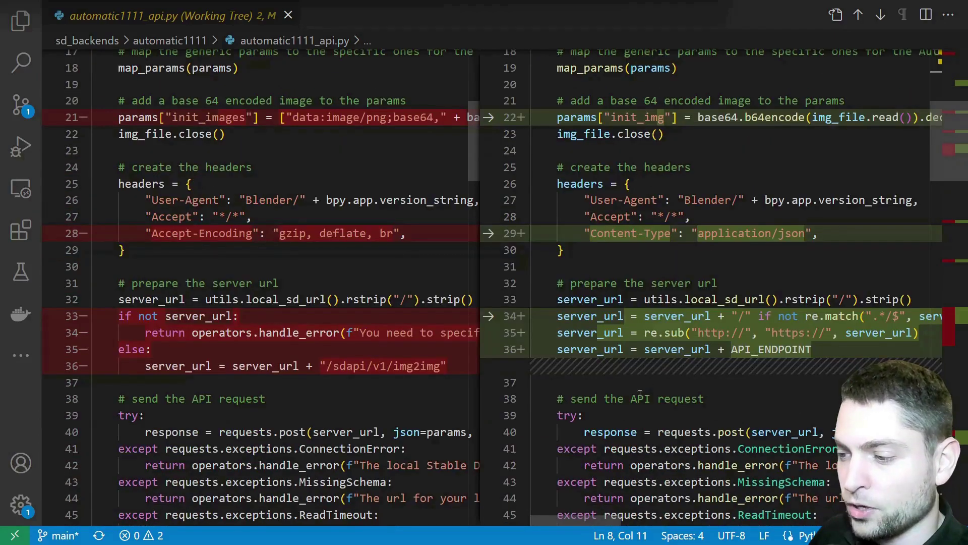
{"action": "left_click", "coordinate": [590, 353]}
{"action": "double_click", "coordinate": [775, 349]}
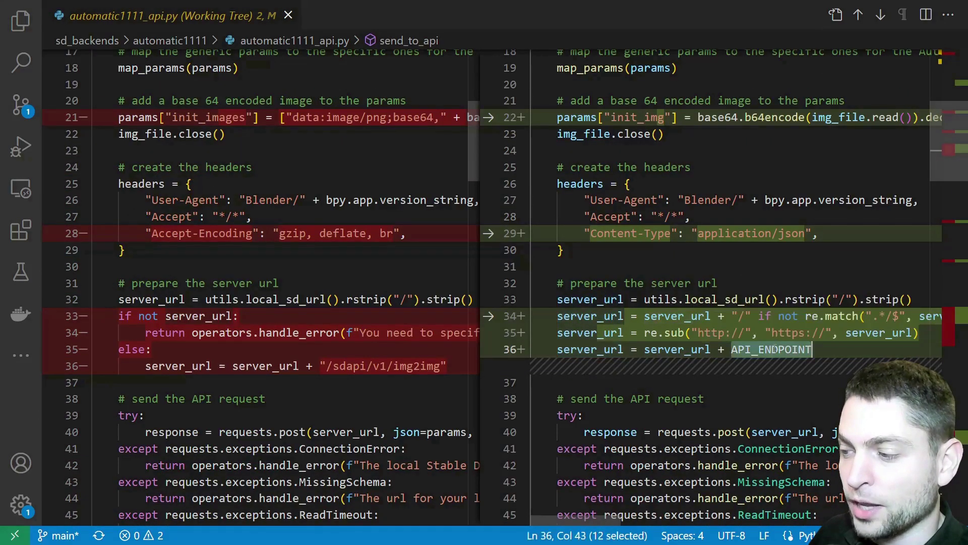
Step: Highlight the new map_params lines 127–131 and drag the modified file into the extracted automatic1111 folder
{"action": "scroll", "coordinate": [855, 274], "scroll_direction": "down", "scroll_amount": 7}
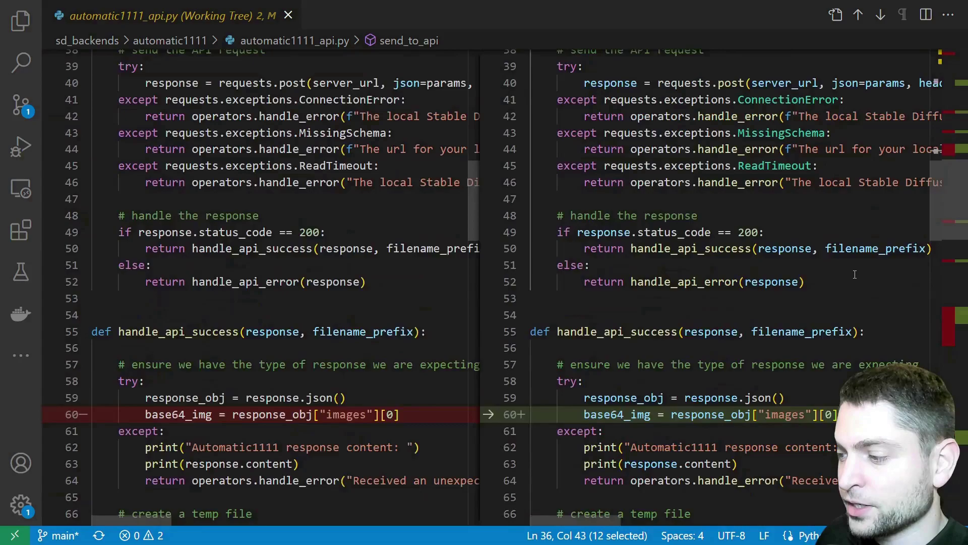
{"action": "scroll", "coordinate": [855, 274], "scroll_direction": "down", "scroll_amount": 4}
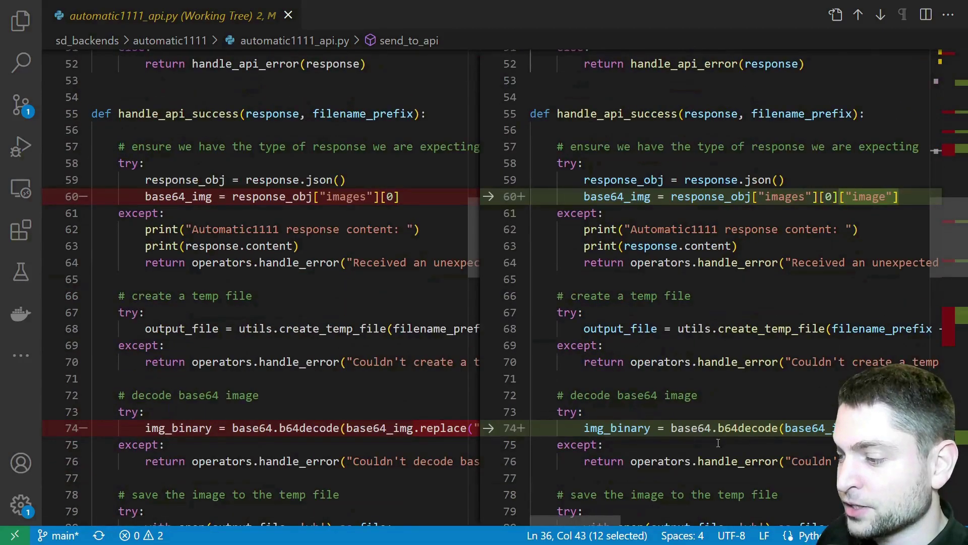
{"action": "scroll", "coordinate": [706, 189], "scroll_direction": "down", "scroll_amount": 10}
{"action": "scroll", "coordinate": [706, 197], "scroll_direction": "down", "scroll_amount": 12}
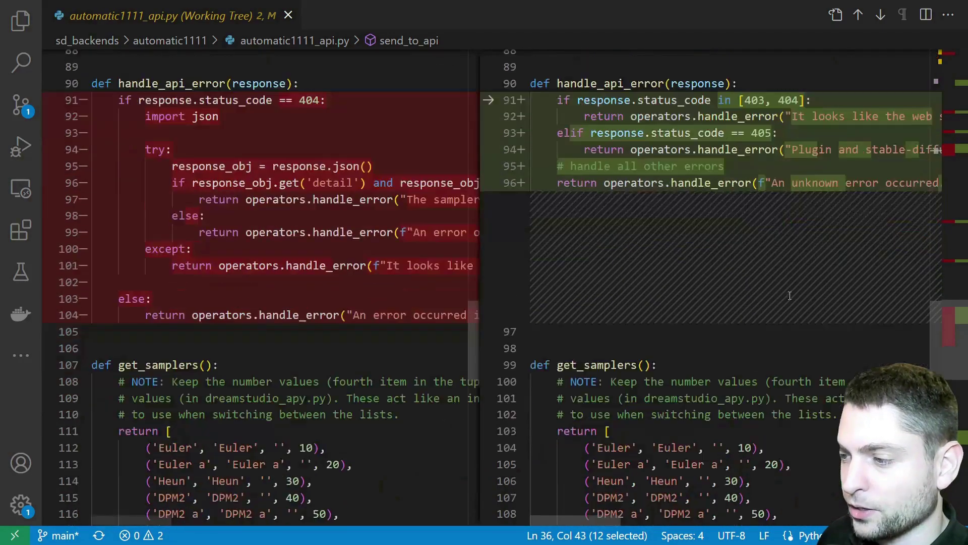
{"action": "left_click_drag", "start_coordinate": [557, 307], "coordinate": [825, 417]}
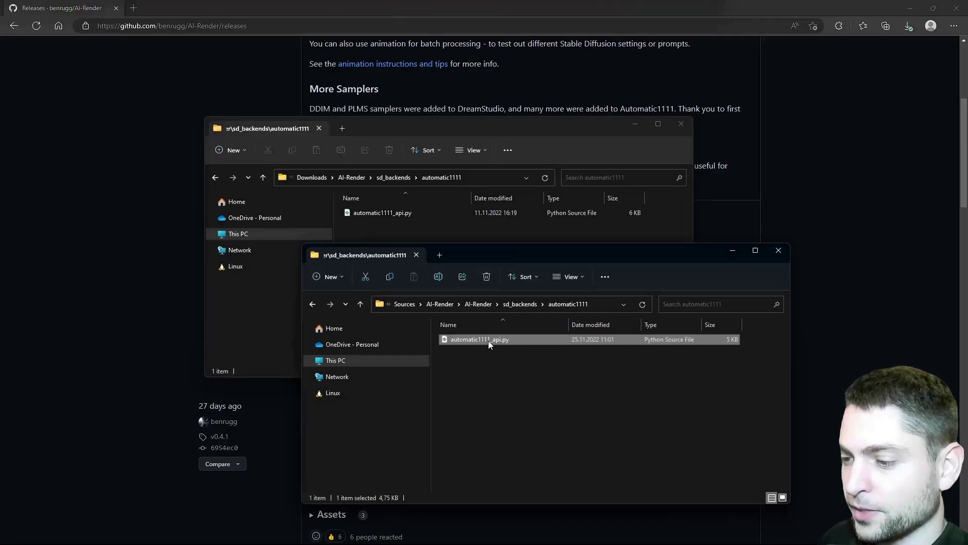
{"action": "left_click_drag", "start_coordinate": [488, 340], "coordinate": [422, 216]}
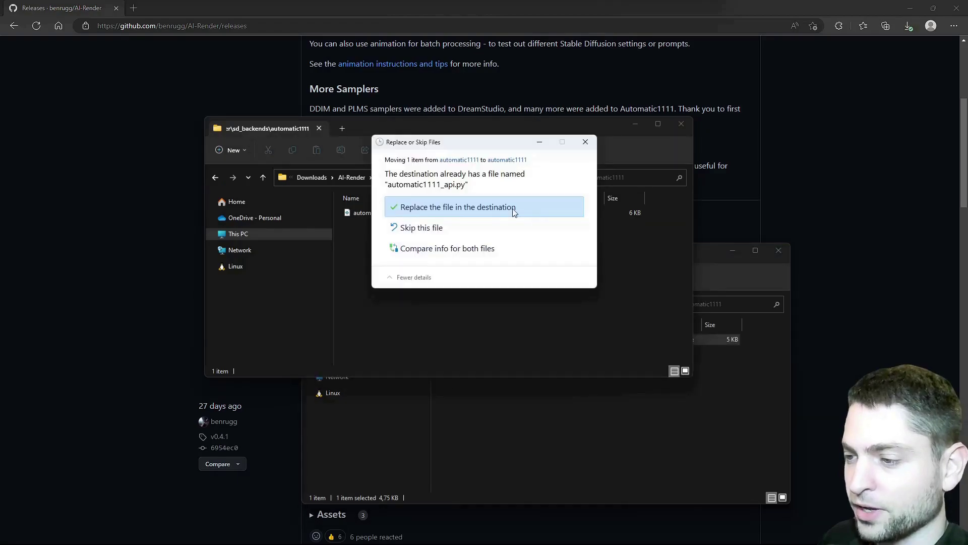
Step: Replace the existing automatic1111_api.py with the modified file and return to Downloads
{"action": "left_click", "coordinate": [535, 209]}
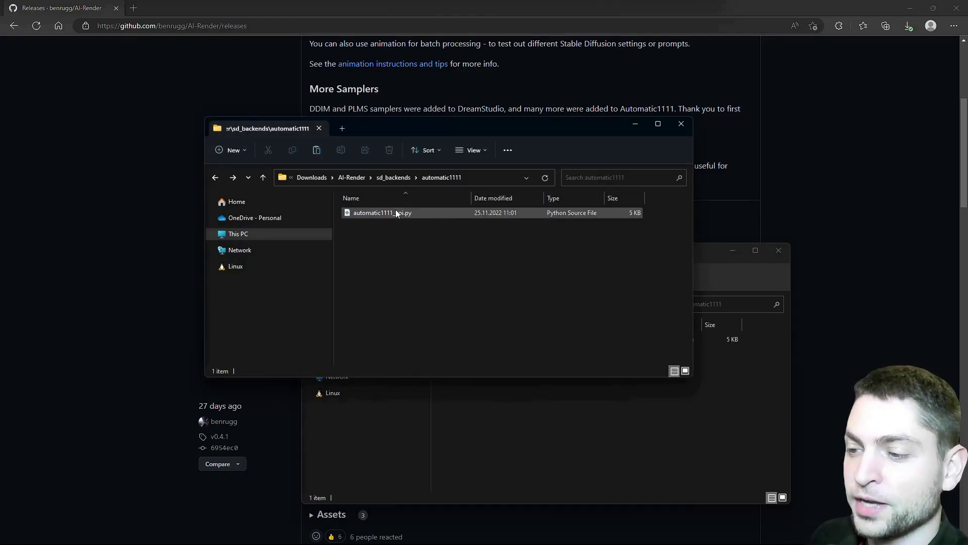
{"action": "key", "text": "ctrl+a"}
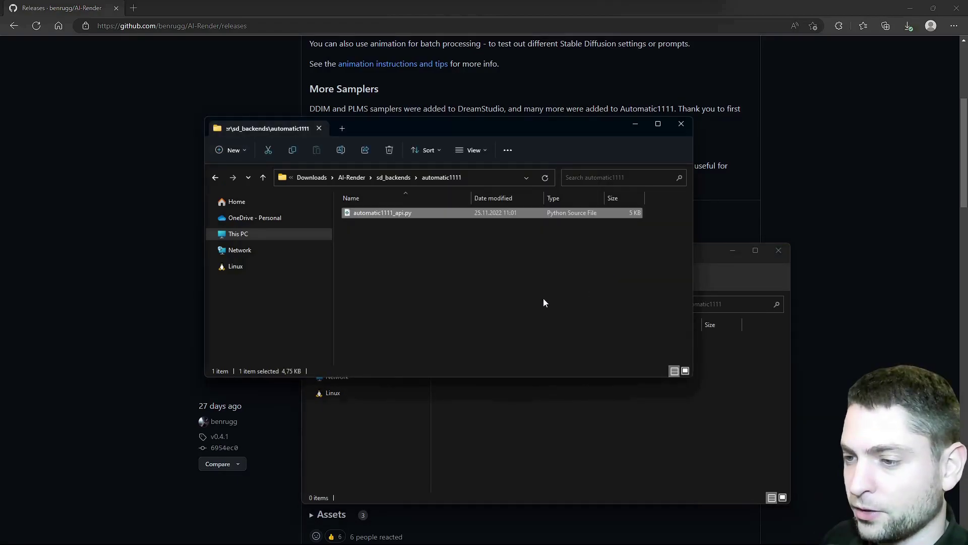
{"action": "left_click", "coordinate": [312, 177]}
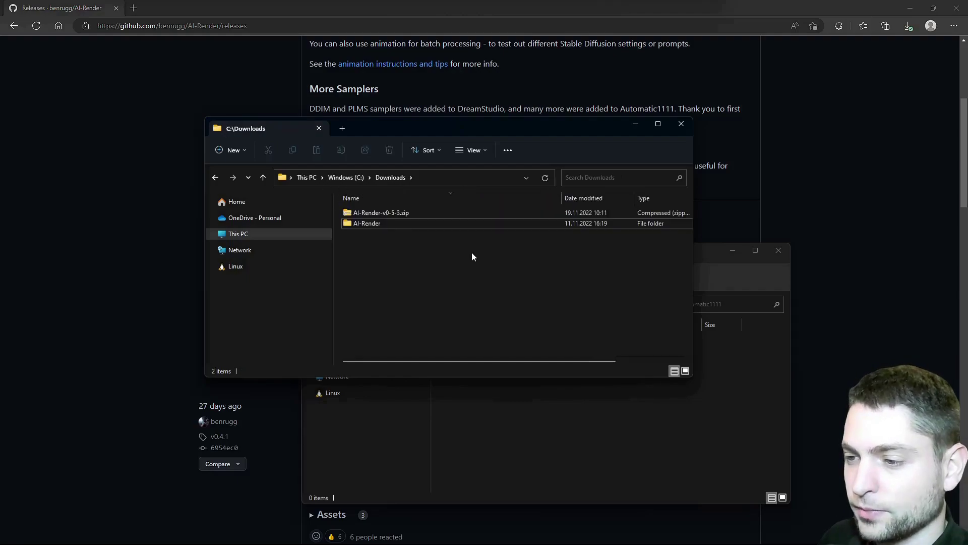
Step: Compress the AI-Render folder into AI-Render.zip with 7-Zip
{"action": "right_click", "coordinate": [360, 222]}
{"action": "mouse_move", "coordinate": [402, 310]}
{"action": "left_click", "coordinate": [545, 353]}
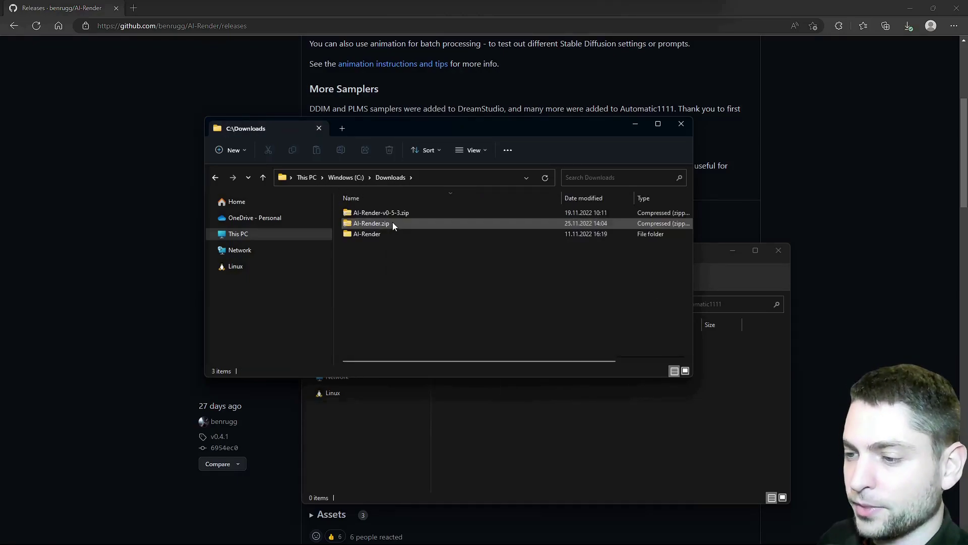
{"action": "left_click", "coordinate": [413, 222]}
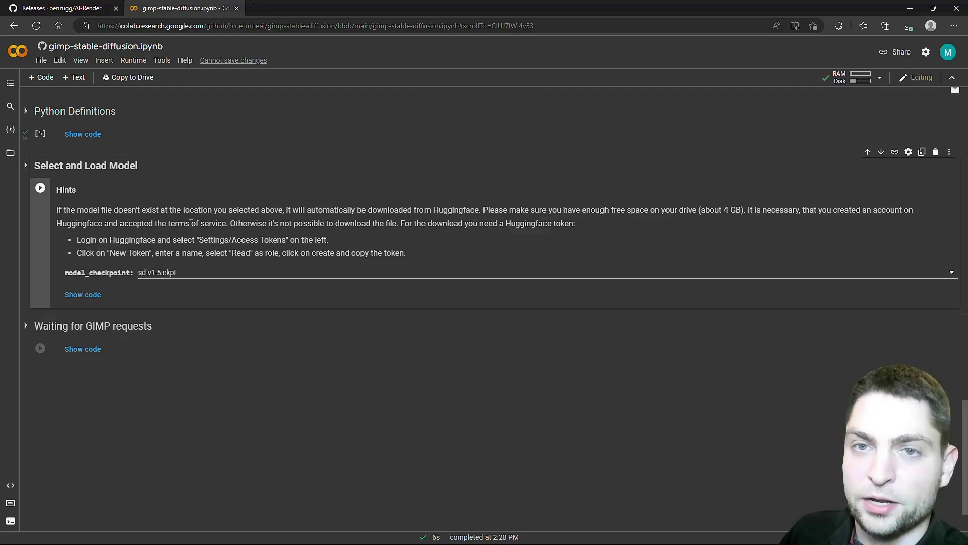
Step: Open the notebook's Files panel and expand the mounted drive folder
{"action": "left_click", "coordinate": [10, 153]}
{"action": "left_click", "coordinate": [26, 158]}
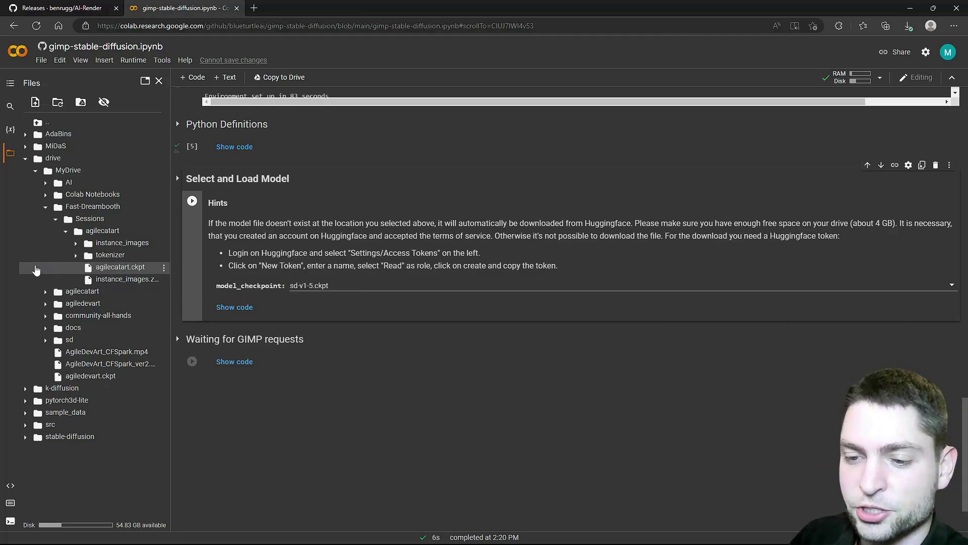
Step: Copy agilecatart.ckpt's path and paste it into custom_checkpoint_path in the Select and Load Model cell
{"action": "right_click", "coordinate": [35, 269]}
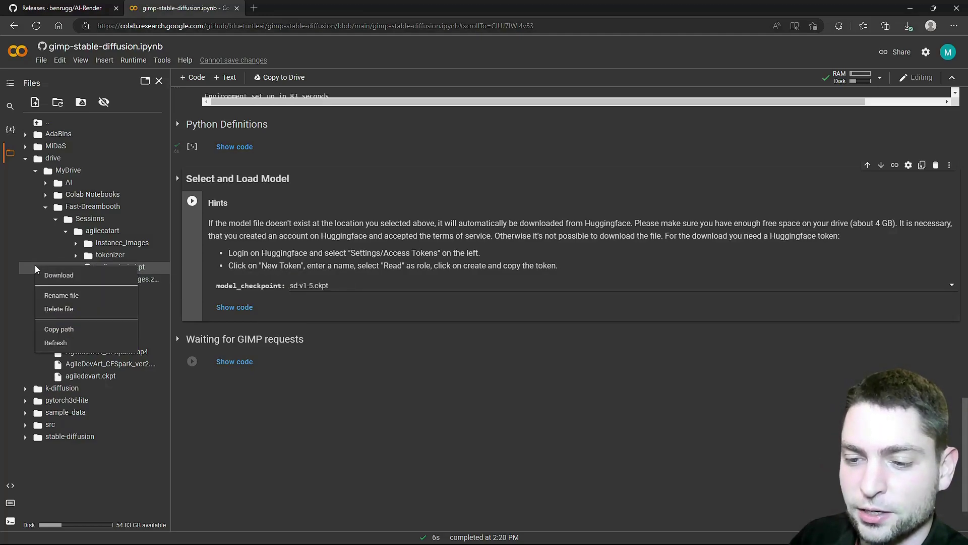
{"action": "left_click", "coordinate": [94, 328]}
{"action": "left_click", "coordinate": [235, 307]}
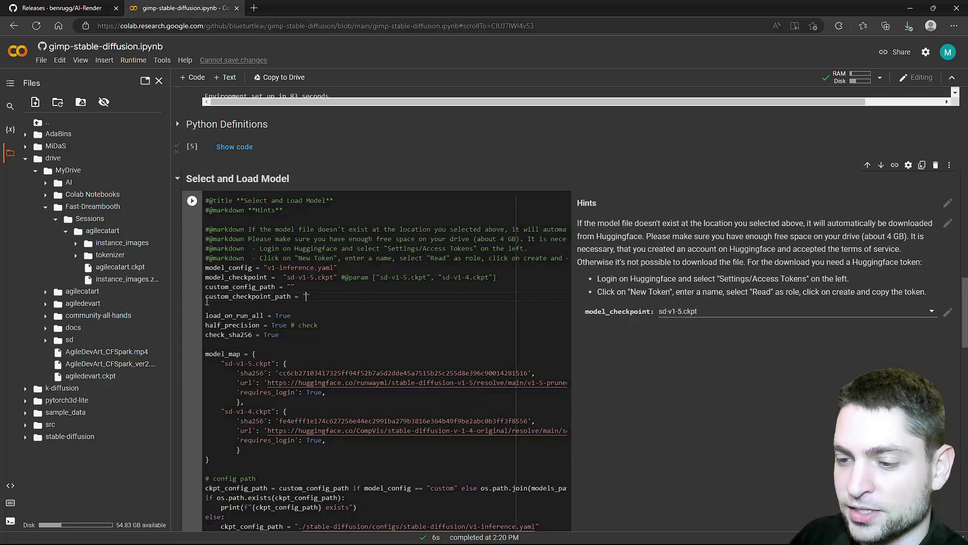
{"action": "key", "text": "ctrl+v"}
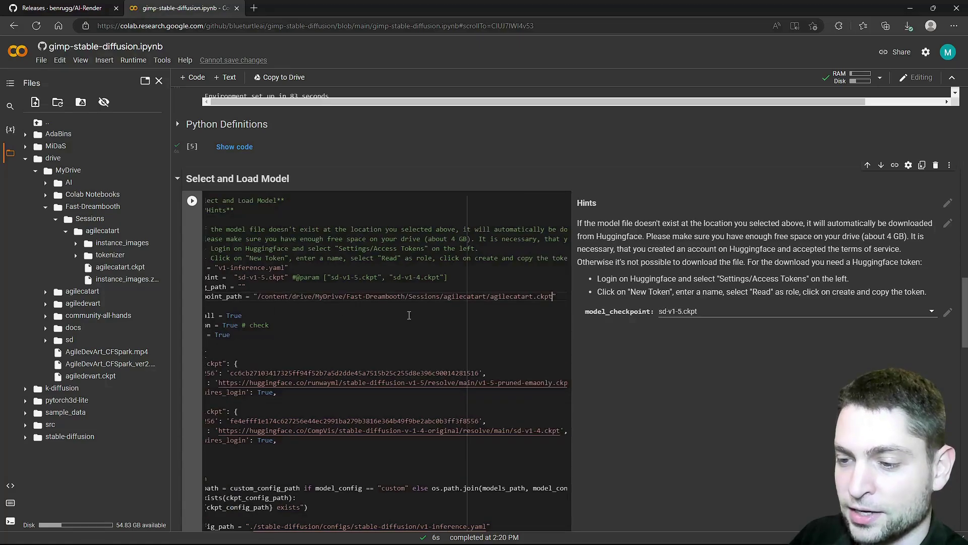
{"action": "key", "text": "Down"}
Step: Set model_checkpoint to 'custom', run the cell, start the server and select its trycloudflare URL
{"action": "left_click_drag", "start_coordinate": [288, 276], "coordinate": [496, 276]}
{"action": "type", "text": "custom\""}
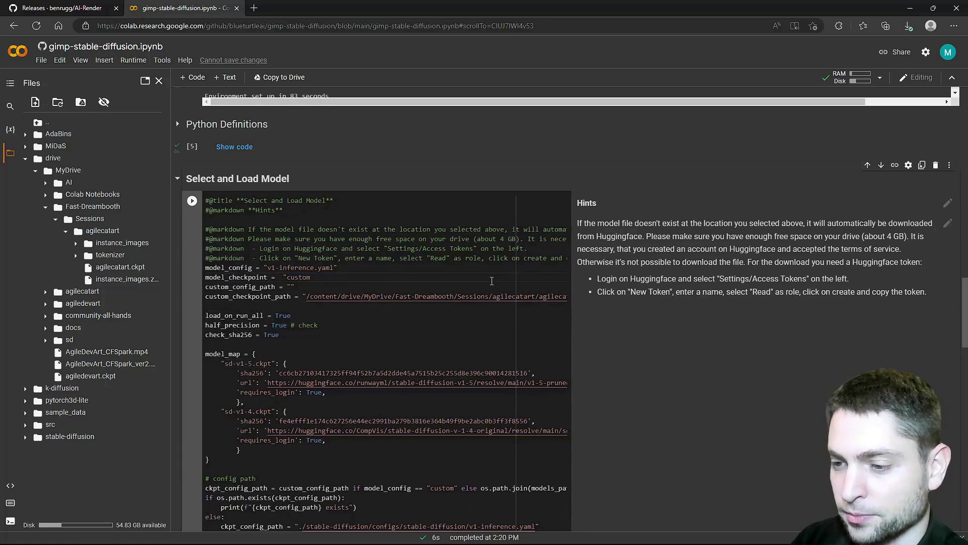
{"action": "left_click", "coordinate": [192, 200]}
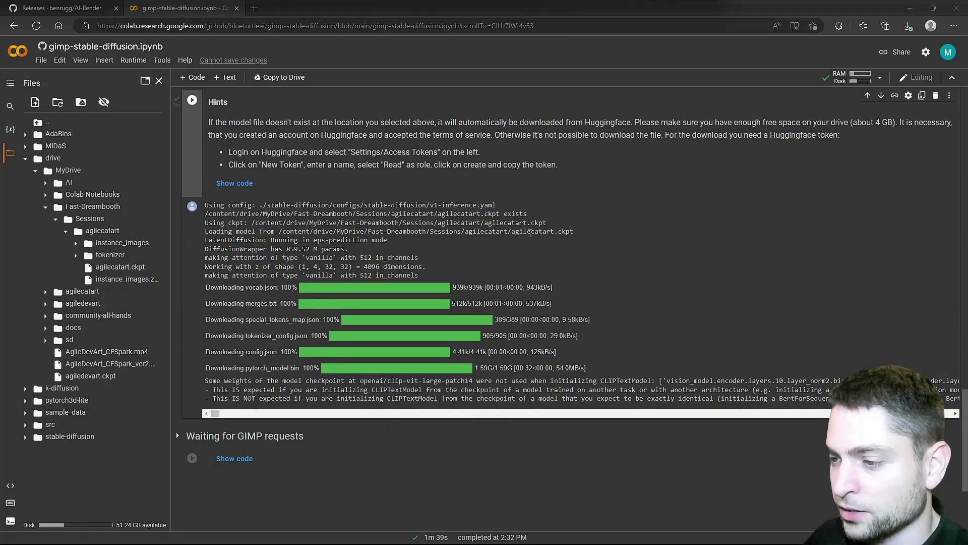
{"action": "left_click", "coordinate": [192, 458]}
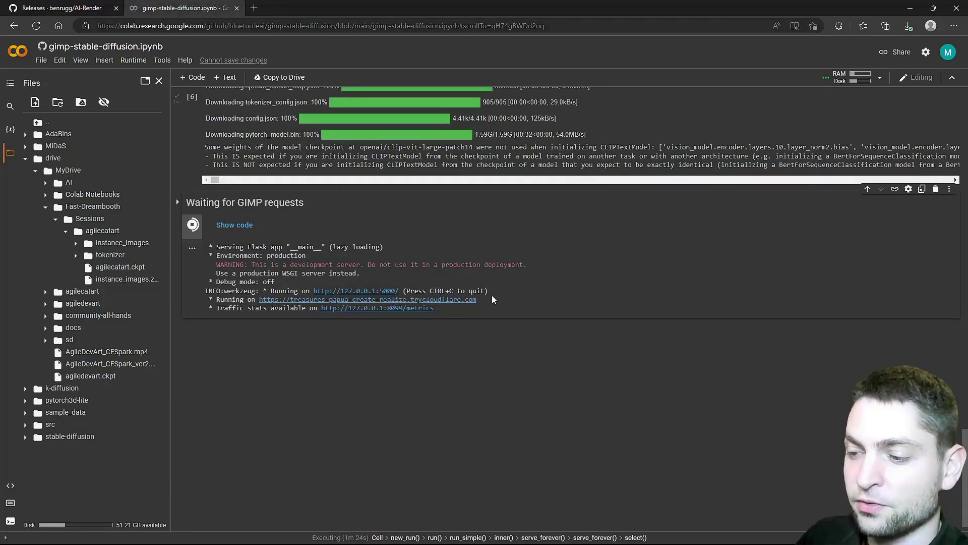
{"action": "left_click_drag", "start_coordinate": [490, 298], "coordinate": [258, 300]}
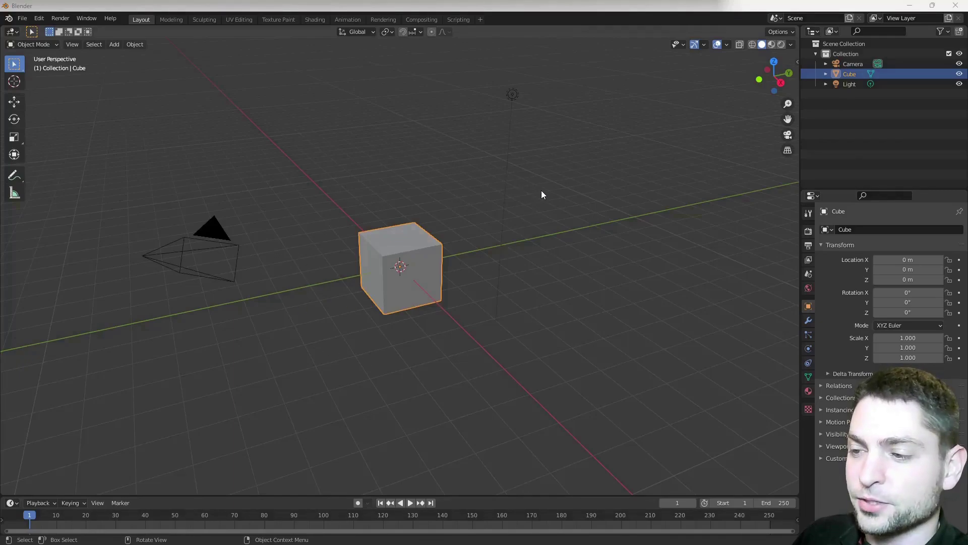
Step: Install the AI Render add-on from AI-Render.zip in Preferences and enable it
{"action": "left_click", "coordinate": [39, 18]}
{"action": "left_click", "coordinate": [108, 162]}
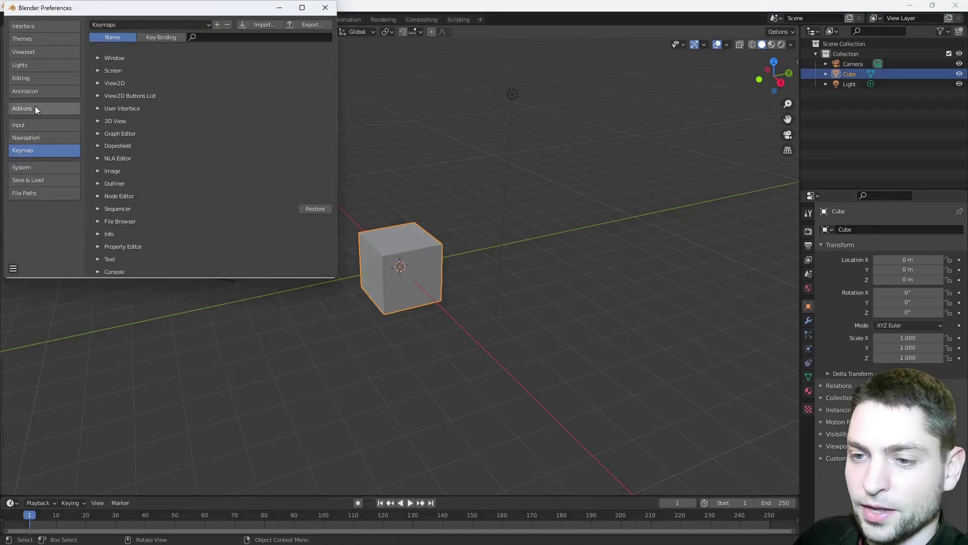
{"action": "left_click", "coordinate": [260, 24]}
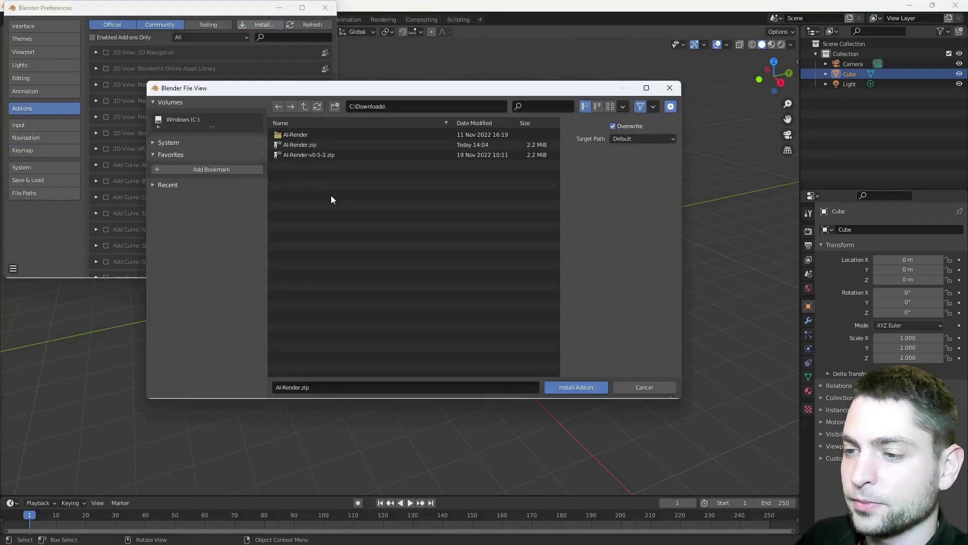
{"action": "left_click", "coordinate": [292, 146]}
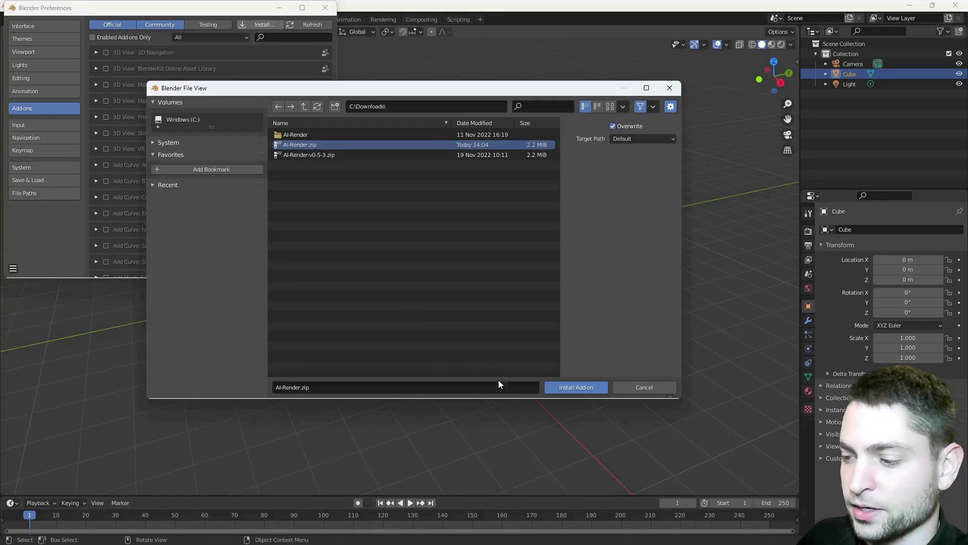
{"action": "left_click", "coordinate": [582, 386]}
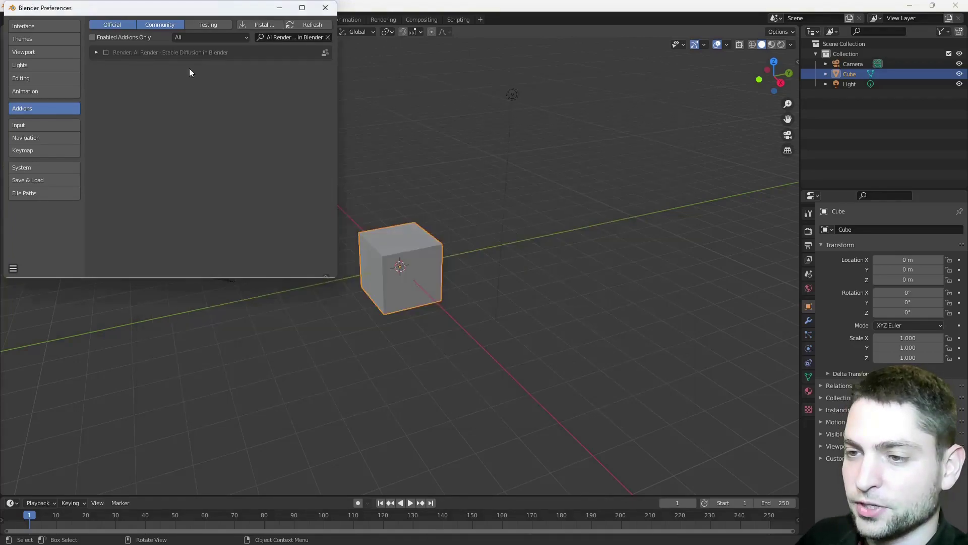
{"action": "left_click", "coordinate": [106, 52]}
{"action": "left_click", "coordinate": [96, 52]}
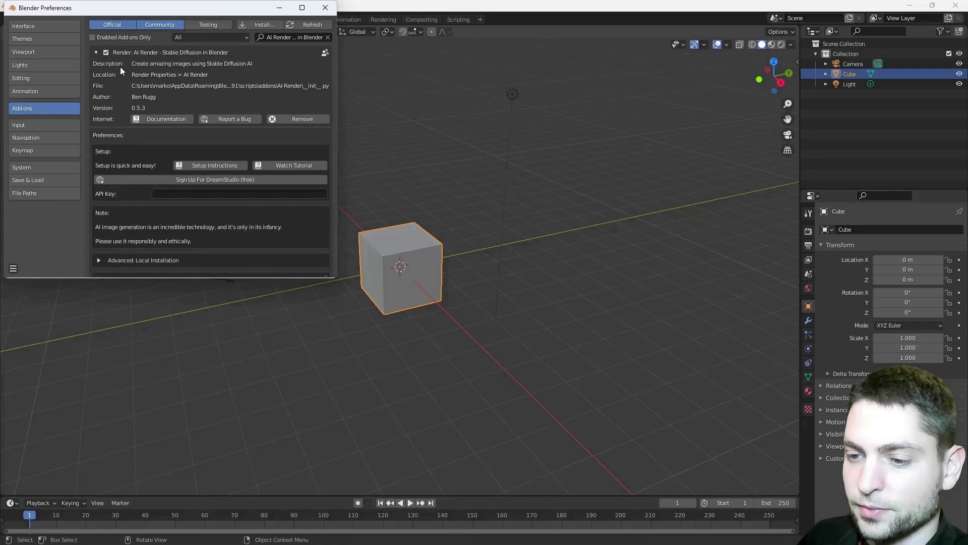
Step: Turn on local Stable Diffusion rendering with the pasted trycloudflare server URL, then close Preferences
{"action": "left_click", "coordinate": [98, 260]}
{"action": "scroll", "coordinate": [289, 217], "scroll_direction": "down", "scroll_amount": 2}
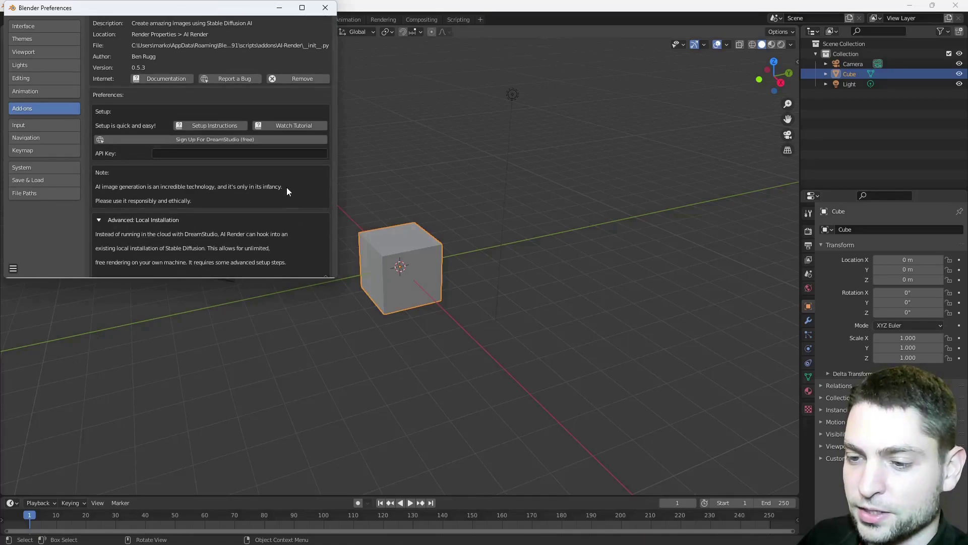
{"action": "scroll", "coordinate": [287, 188], "scroll_direction": "down", "scroll_amount": 4}
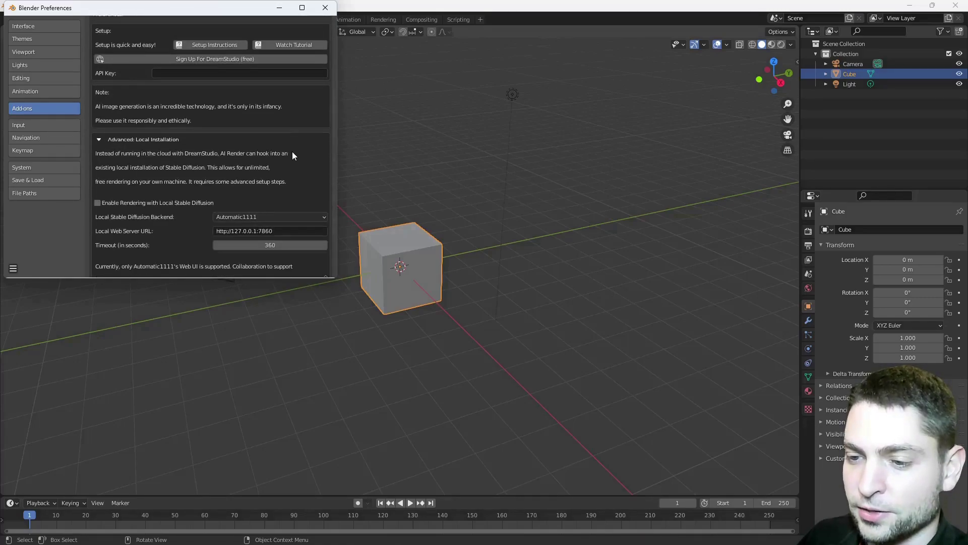
{"action": "left_click", "coordinate": [98, 203]}
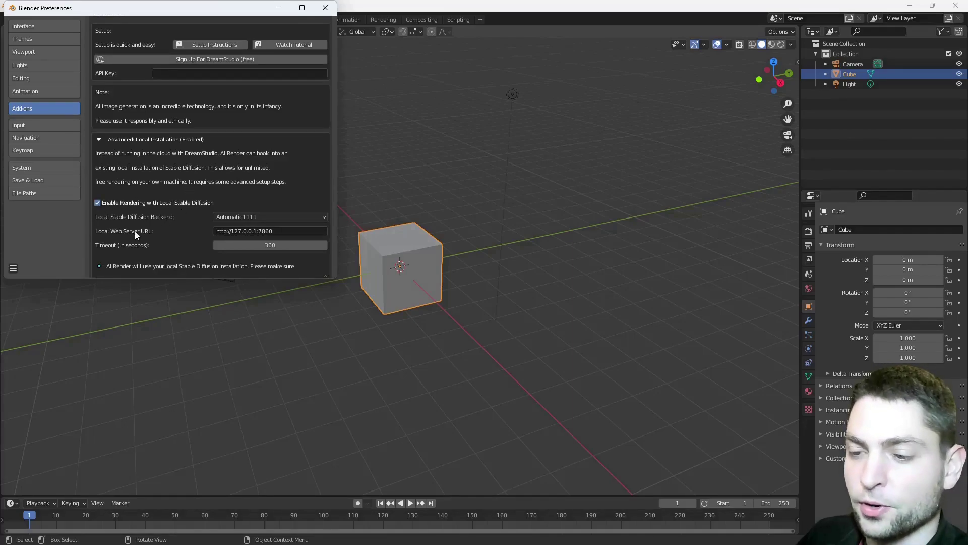
{"action": "left_click", "coordinate": [290, 230]}
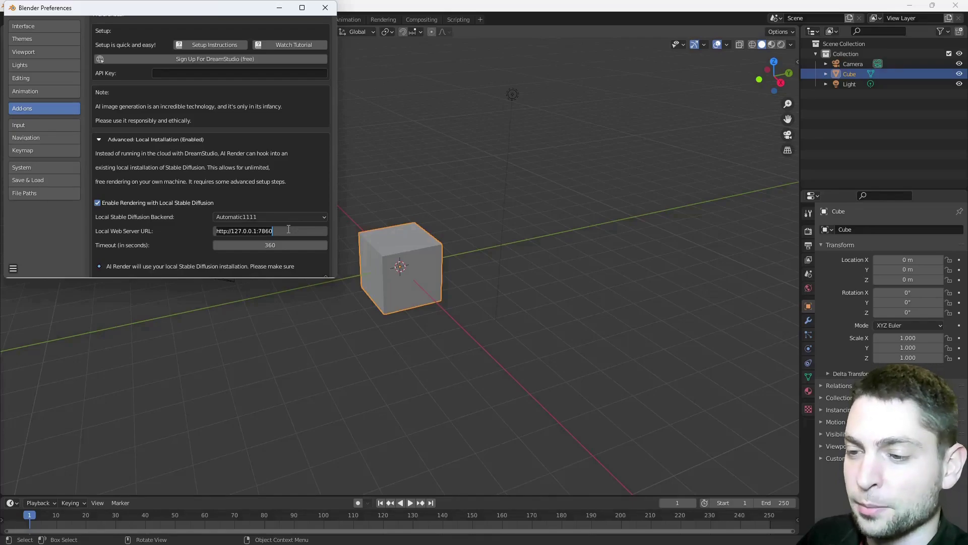
{"action": "key", "text": "ctrl+a"}
{"action": "key", "text": "ctrl+v"}
{"action": "key", "text": "Return"}
{"action": "left_click", "coordinate": [325, 7]}
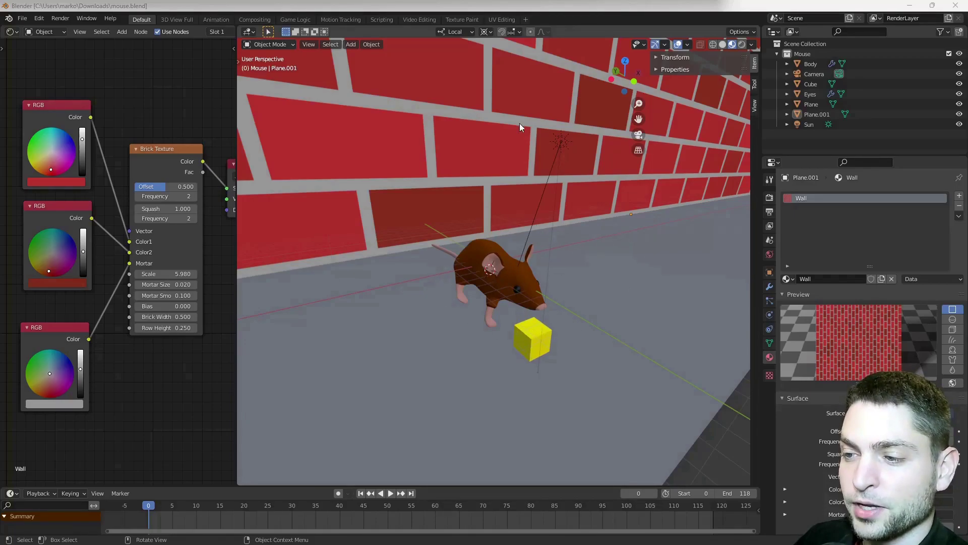
Step: View the mouse scene through its camera and show the Render properties tab
{"action": "left_click", "coordinate": [638, 134]}
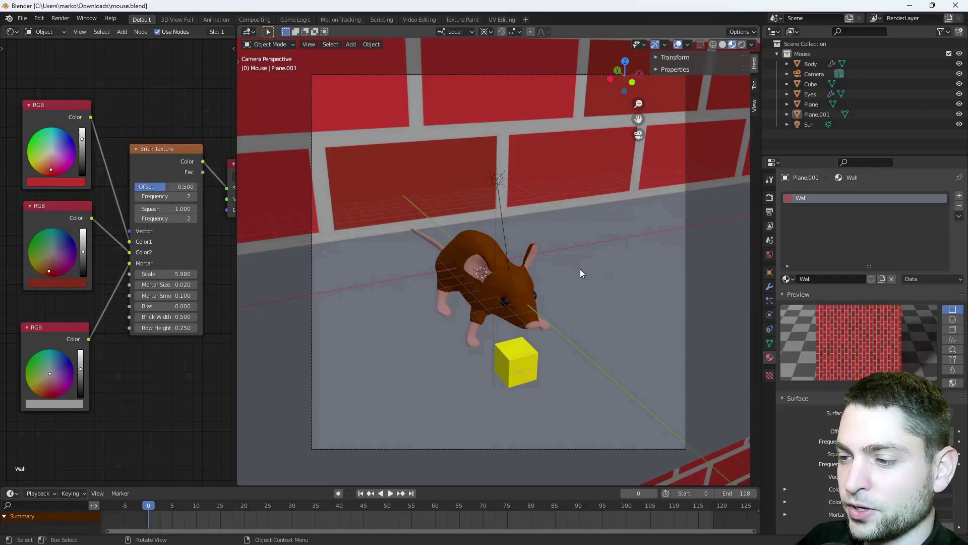
{"action": "left_click", "coordinate": [770, 198]}
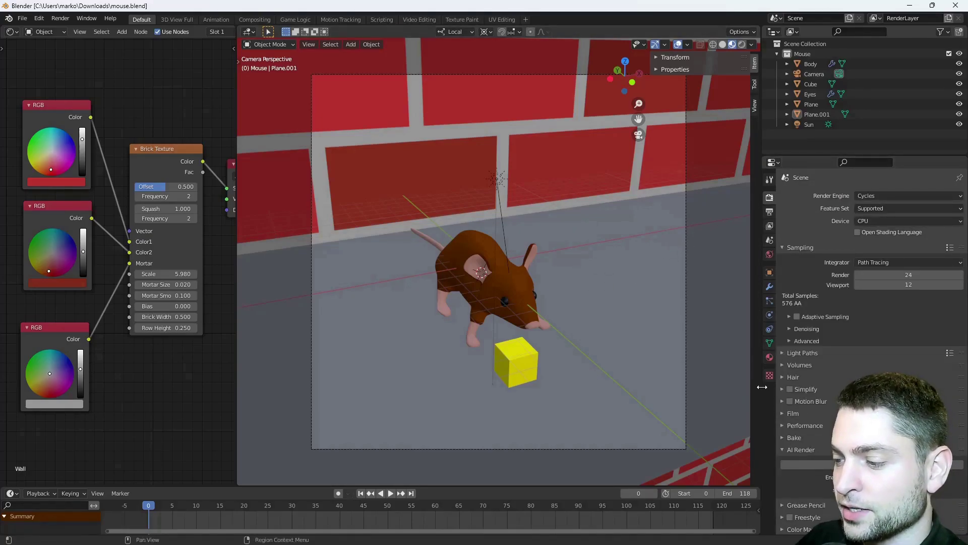
Step: Enable AI Render and enter the prompt 'a mouse eating cheese in front of a brick wall'
{"action": "left_click_drag", "start_coordinate": [762, 407], "coordinate": [652, 409]}
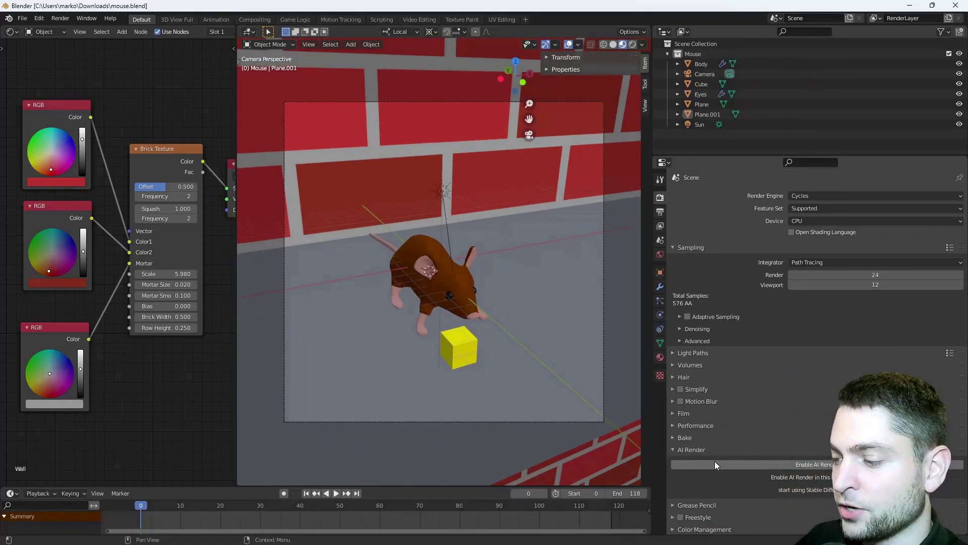
{"action": "left_click", "coordinate": [801, 464]}
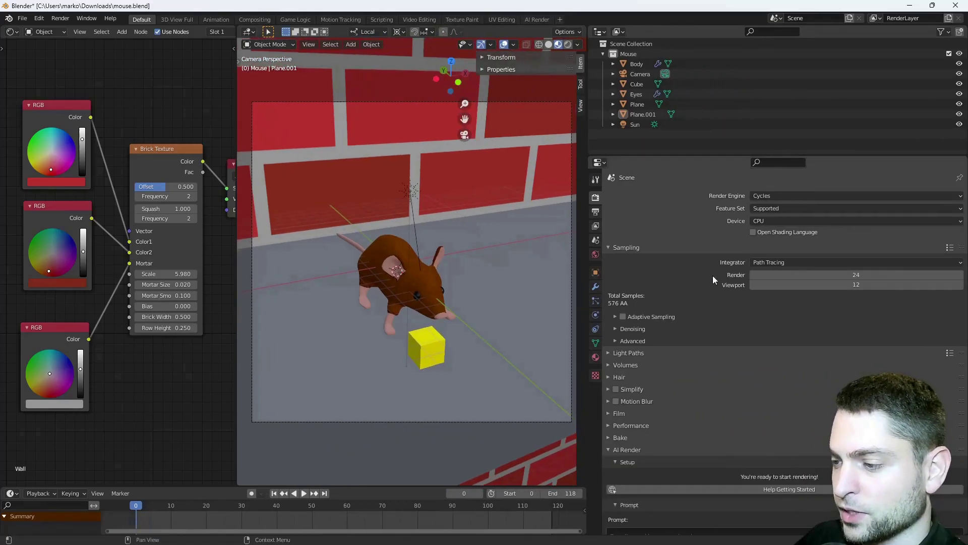
{"action": "scroll", "coordinate": [725, 333], "scroll_direction": "down", "scroll_amount": 8}
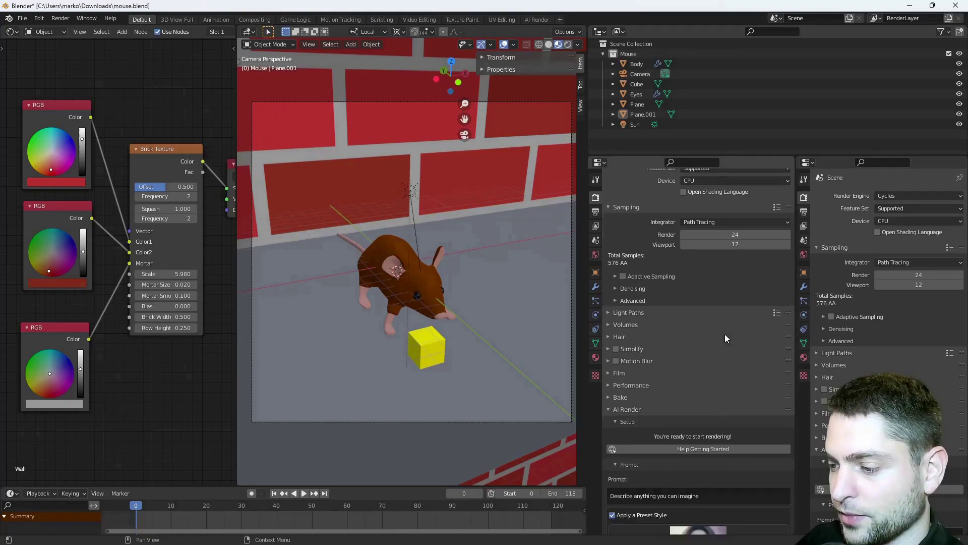
{"action": "left_click", "coordinate": [686, 356]}
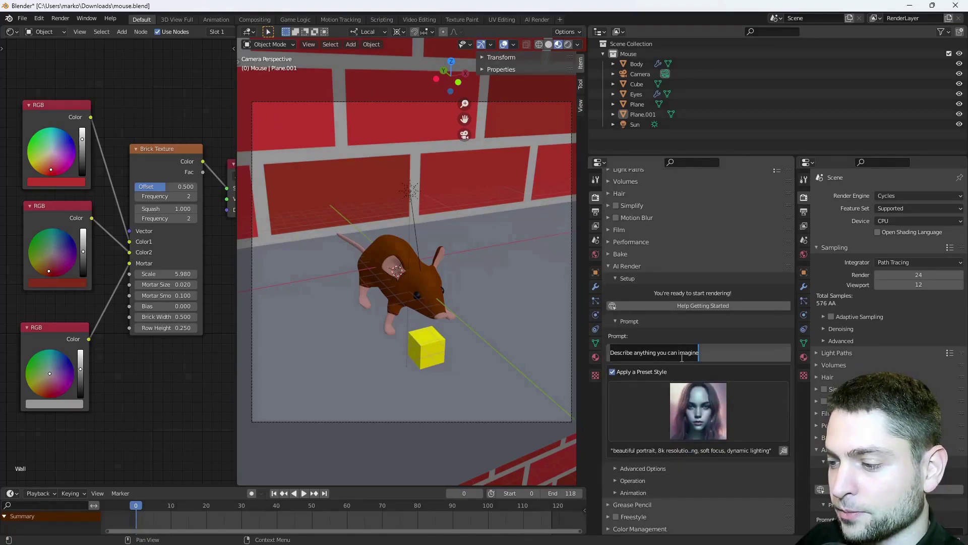
{"action": "type", "text": "a mou"}
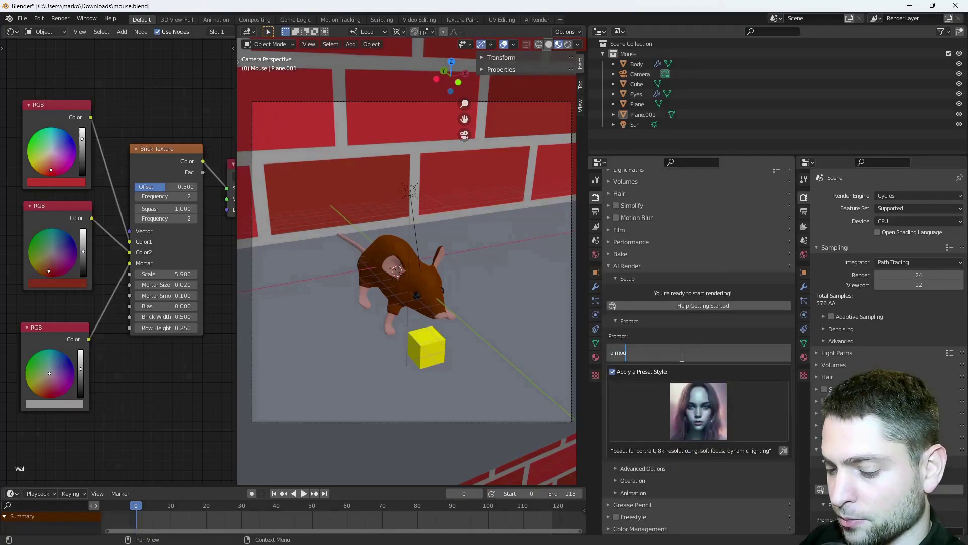
{"action": "type", "text": "se eating  chee"}
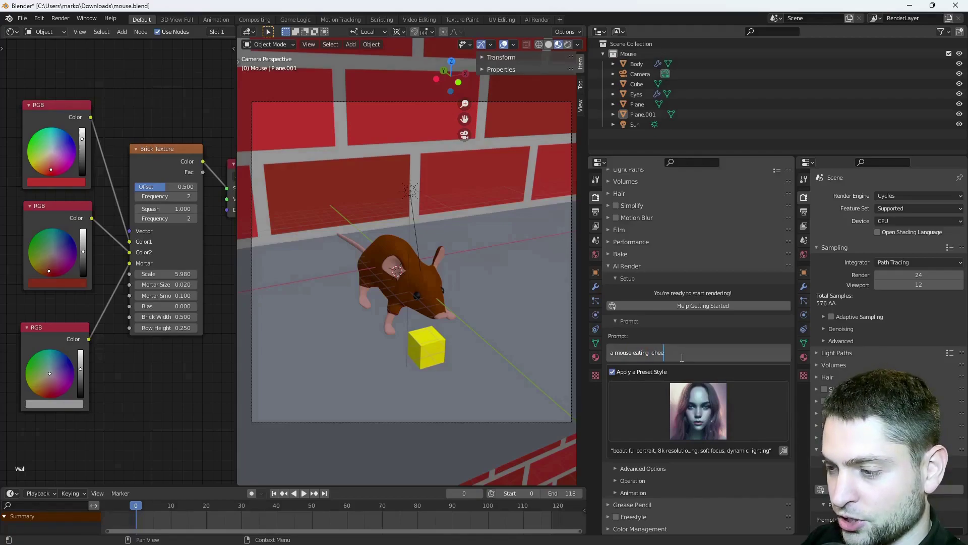
{"action": "type", "text": "se in front of"}
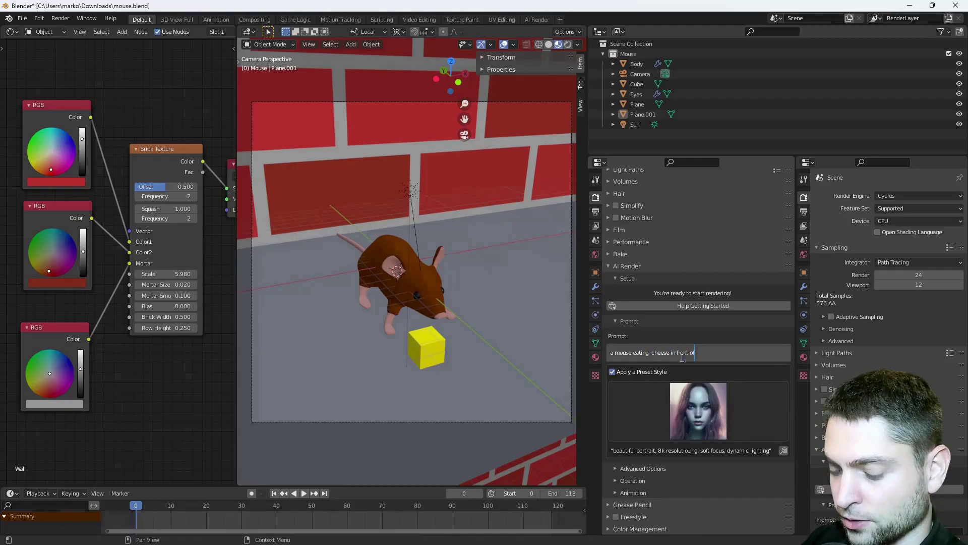
{"action": "type", "text": " a brick wall"}
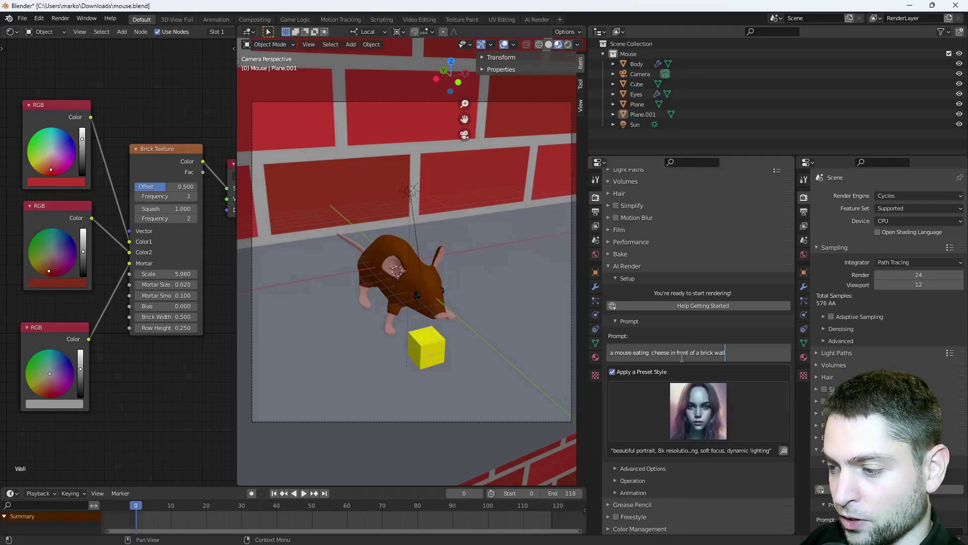
{"action": "key", "text": "Return"}
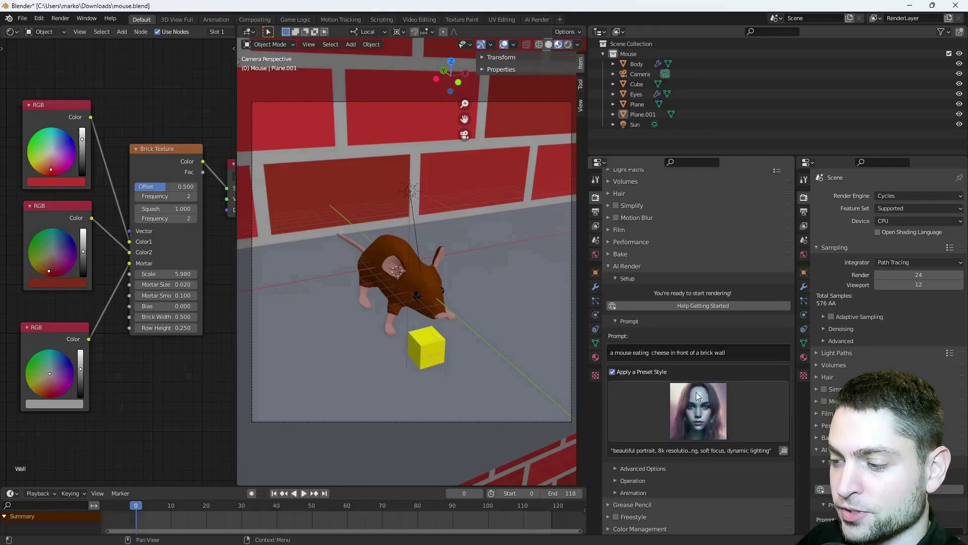
Step: Apply the Crayon Drawing preset style and set Steps to 80 under Advanced Options
{"action": "left_click", "coordinate": [695, 411]}
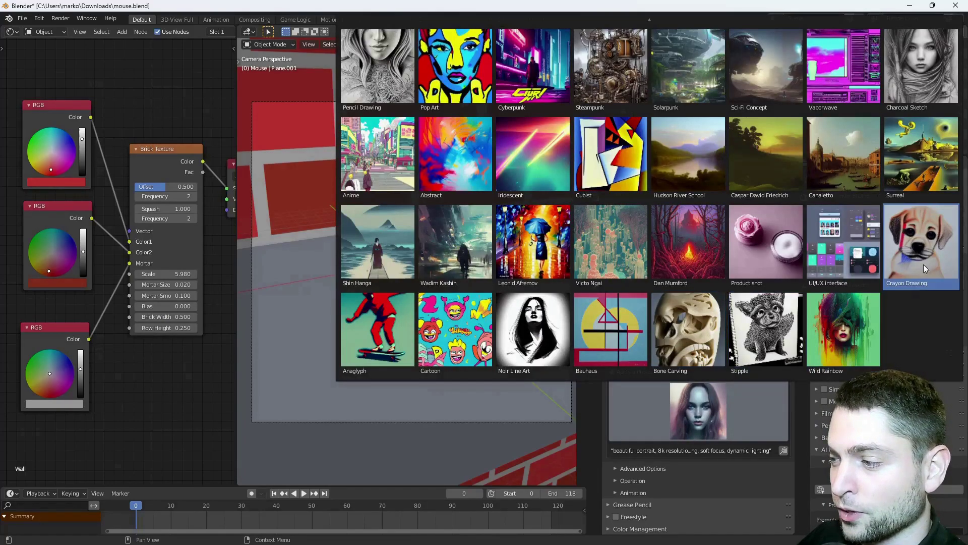
{"action": "left_click", "coordinate": [921, 241]}
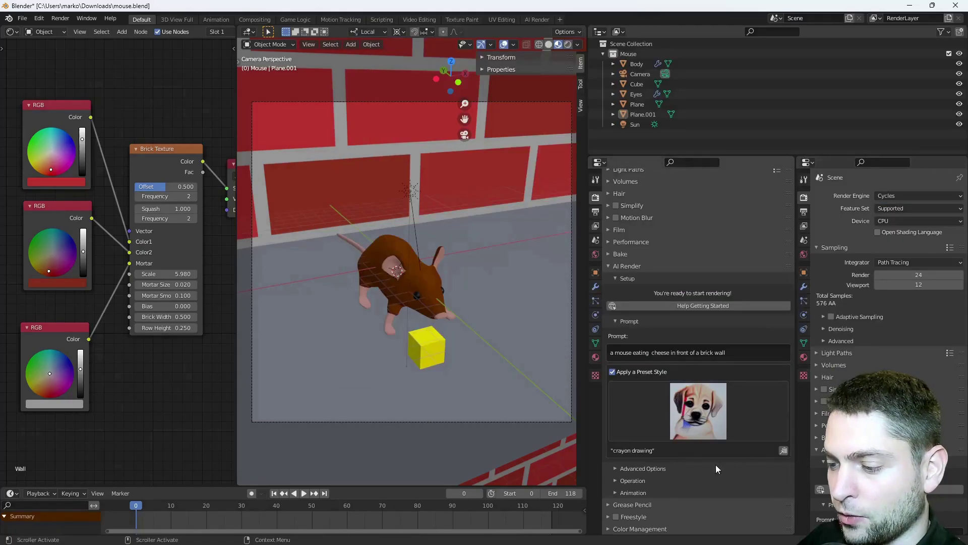
{"action": "left_click", "coordinate": [616, 468]}
{"action": "scroll", "coordinate": [676, 447], "scroll_direction": "down", "scroll_amount": 3}
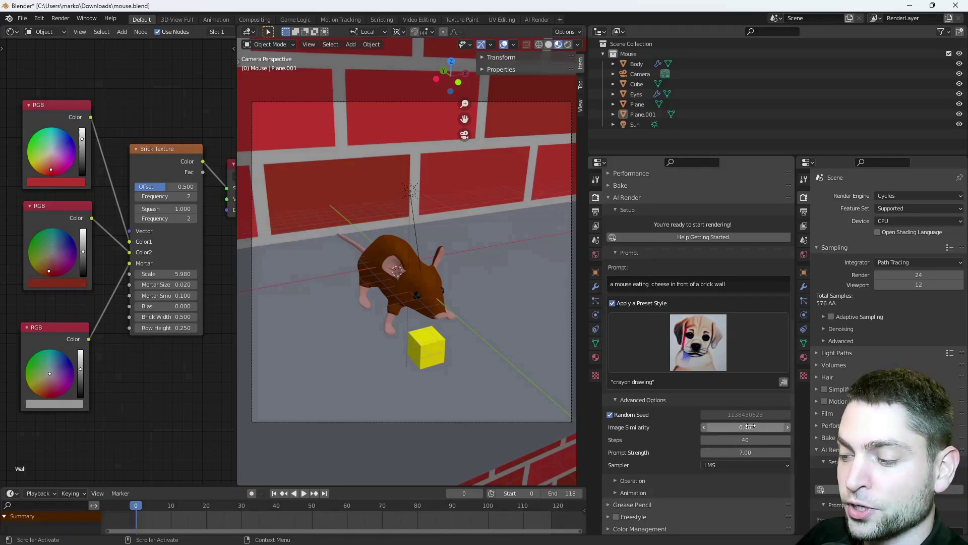
{"action": "left_click", "coordinate": [739, 440]}
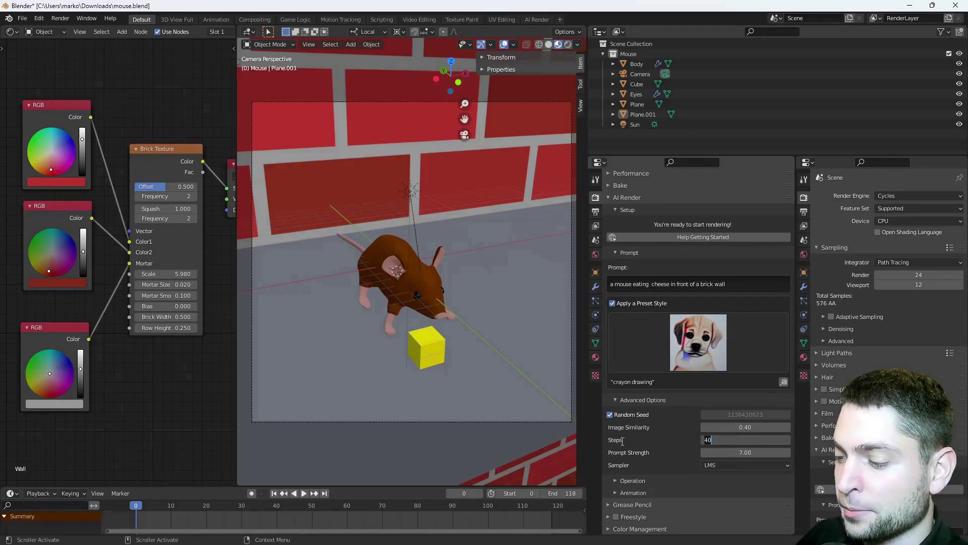
{"action": "type", "text": "80"}
{"action": "key", "text": "Return"}
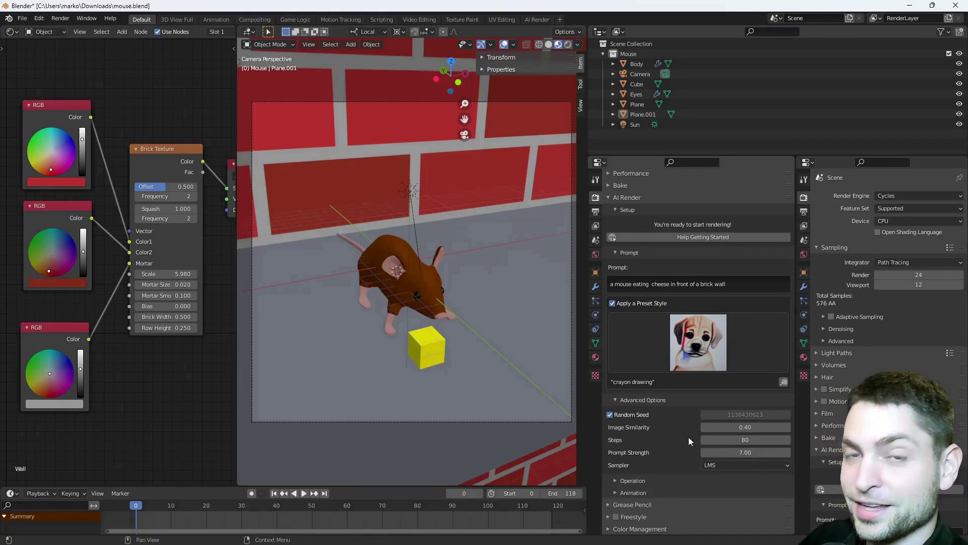
Step: Render the image with AI Render, then return to the Default workspace
{"action": "left_click", "coordinate": [60, 19]}
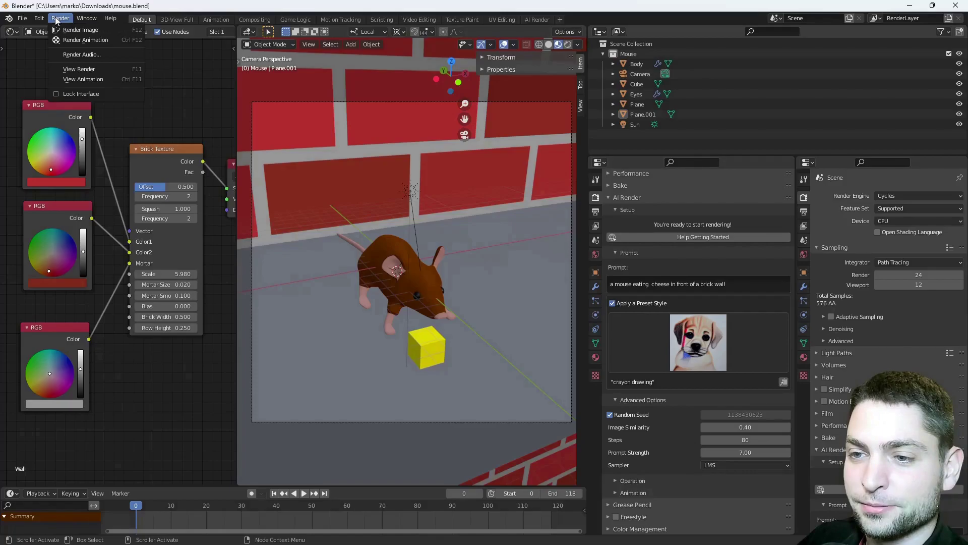
{"action": "left_click", "coordinate": [81, 30]}
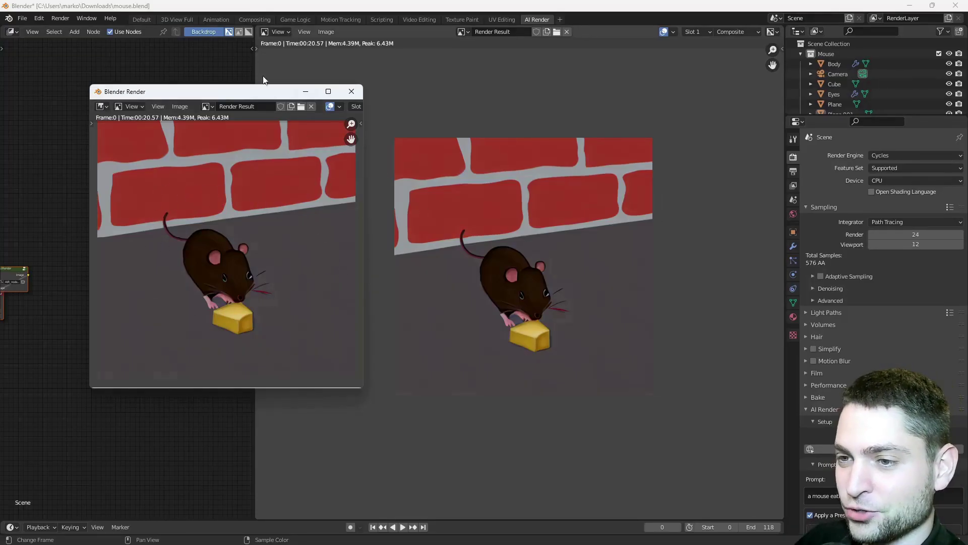
{"action": "left_click", "coordinate": [142, 19]}
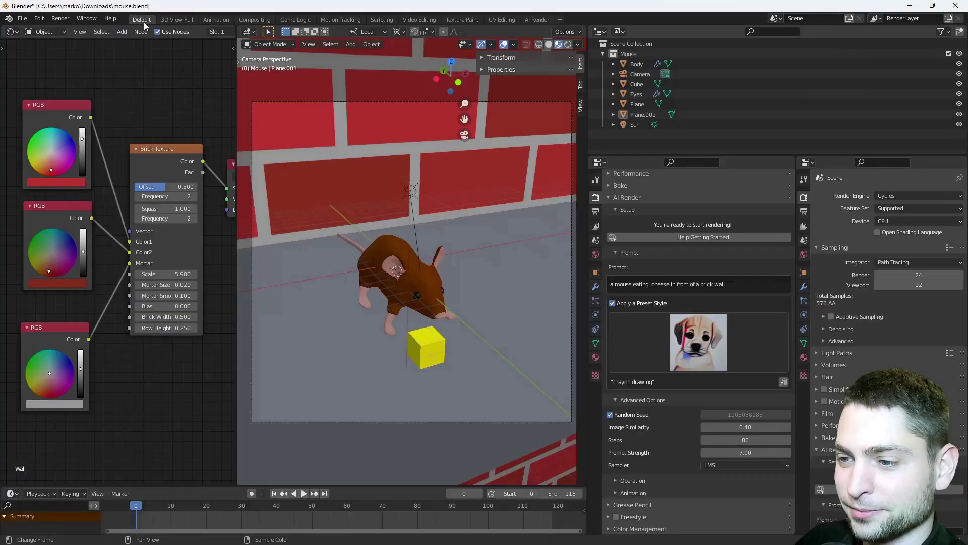
Step: Dolly the camera closer along its local Z axis and tilt it 12.3° around X
{"action": "left_click", "coordinate": [645, 73]}
{"action": "key", "text": "g"}
{"action": "key", "text": "z"}
{"action": "key", "text": "z"}
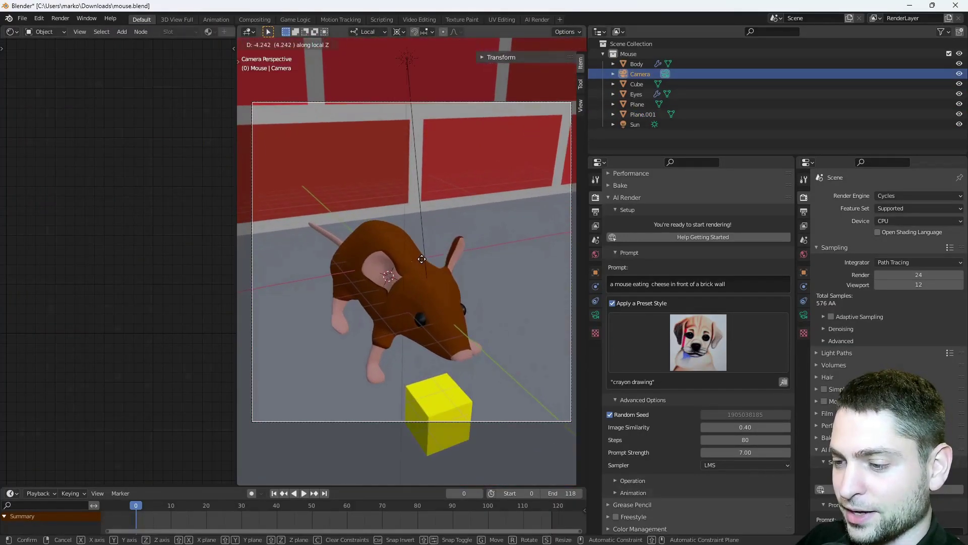
{"action": "left_click", "coordinate": [422, 259]}
{"action": "key", "text": "r"}
{"action": "key", "text": "x"}
{"action": "key", "text": "x"}
{"action": "left_click", "coordinate": [477, 351]}
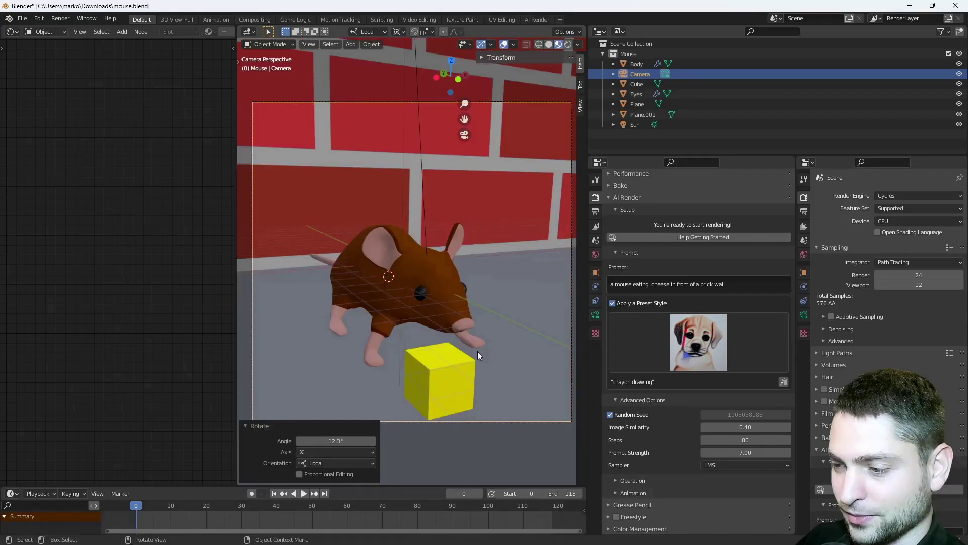
Step: Switch the AI Render preset to Wadim Kashin and set Steps to 100
{"action": "left_click", "coordinate": [708, 335]}
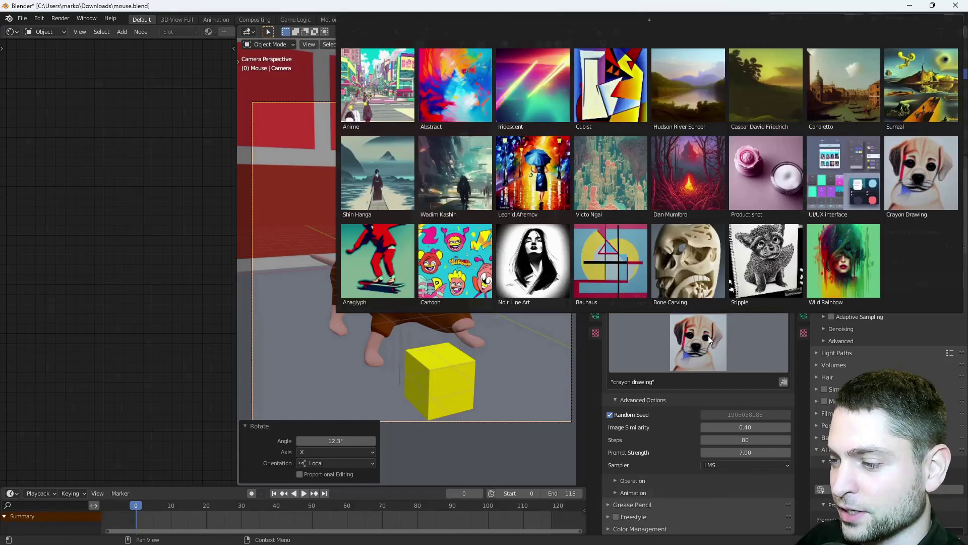
{"action": "left_click", "coordinate": [461, 171]}
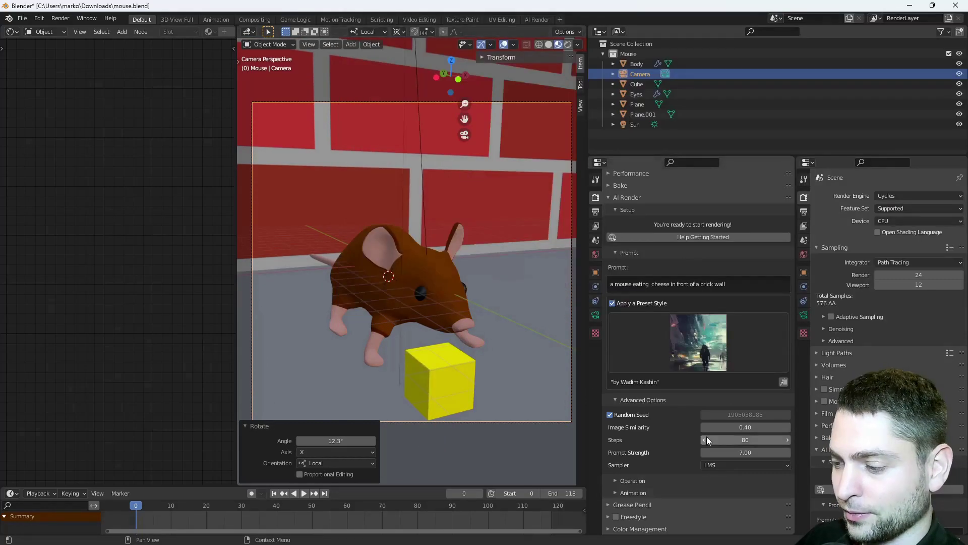
{"action": "left_click", "coordinate": [757, 440]}
{"action": "type", "text": "100"}
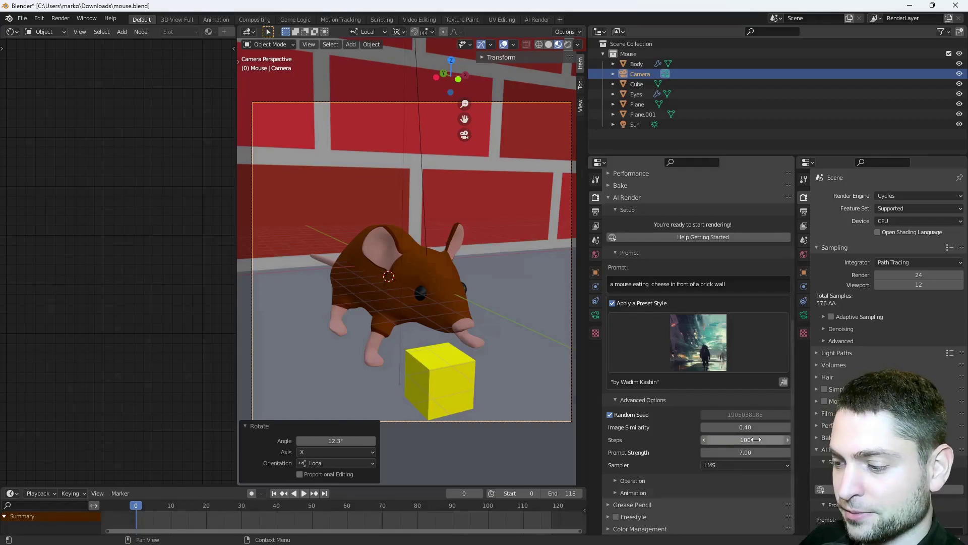
{"action": "key", "text": "Return"}
Step: Render the reframed scene to get a Wadim Kashin-style AI image
{"action": "left_click", "coordinate": [60, 18]}
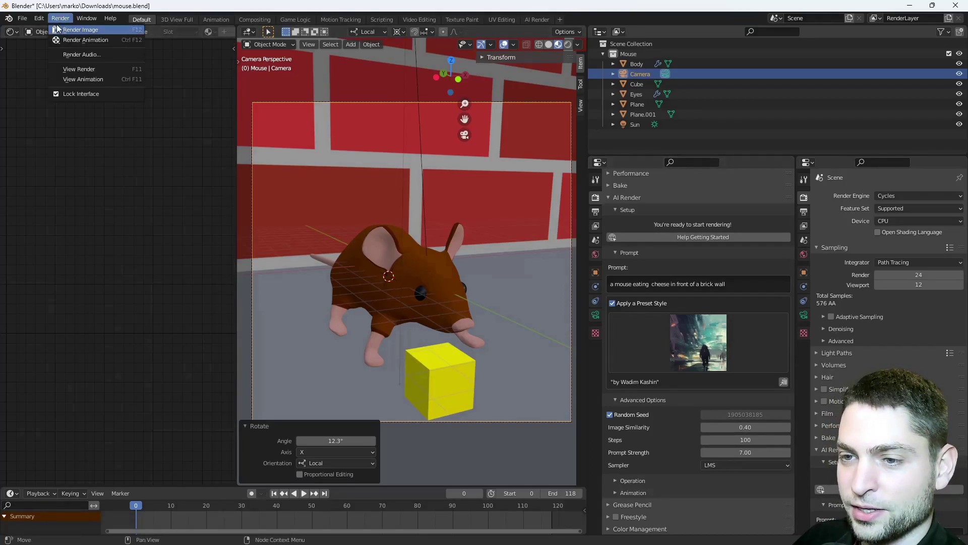
{"action": "left_click", "coordinate": [85, 32]}
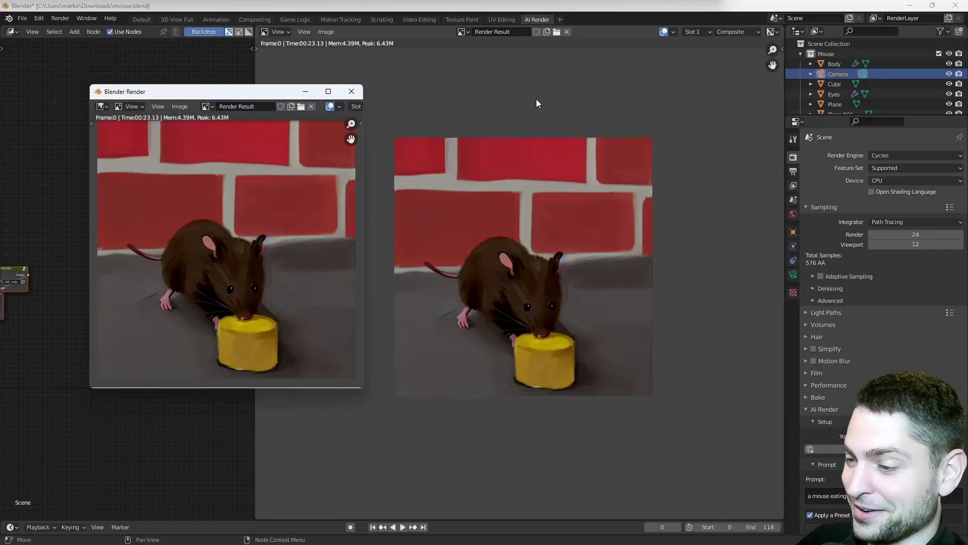